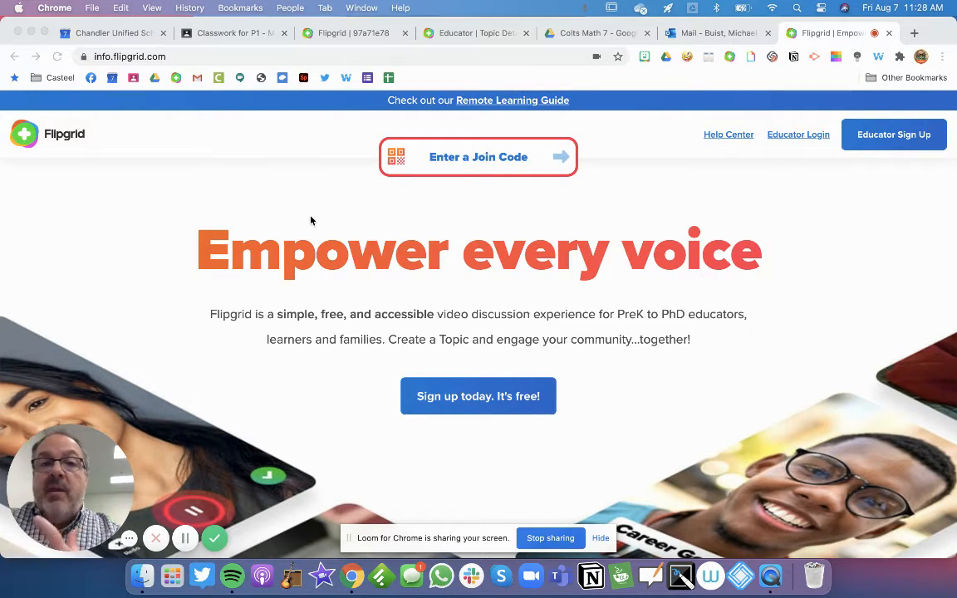
{"action": "left_click", "coordinate": [457, 158]}
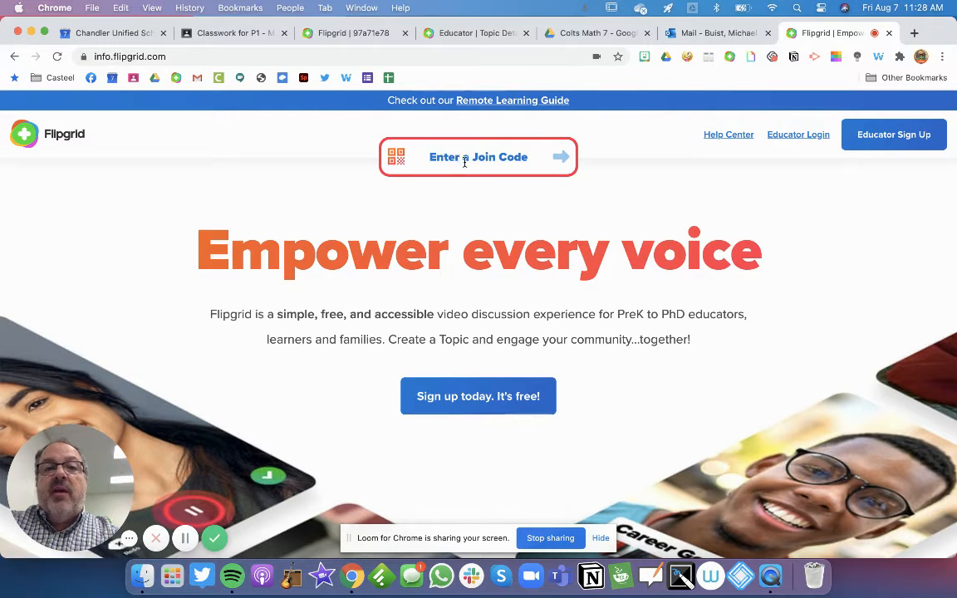
{"action": "left_click", "coordinate": [465, 161]}
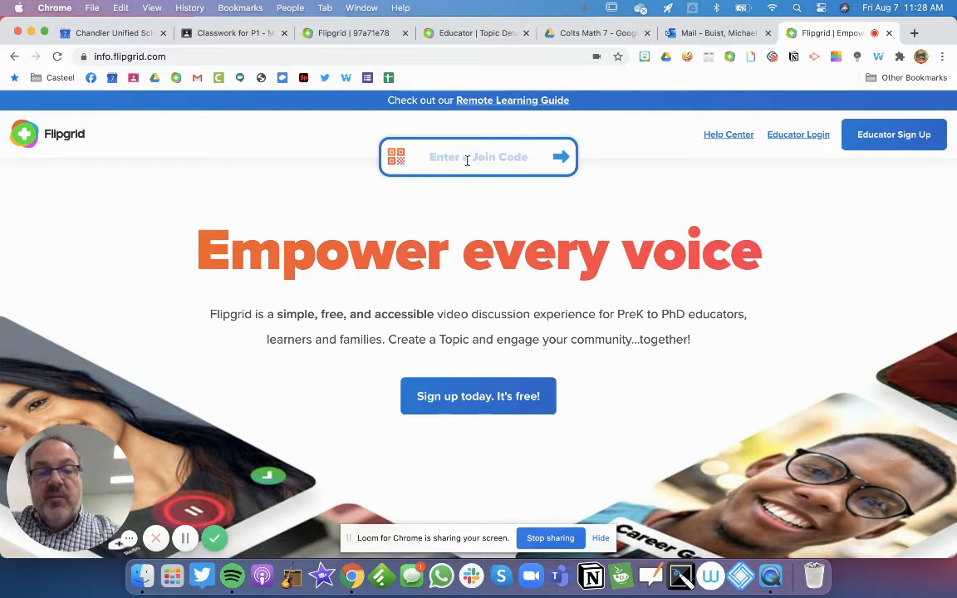
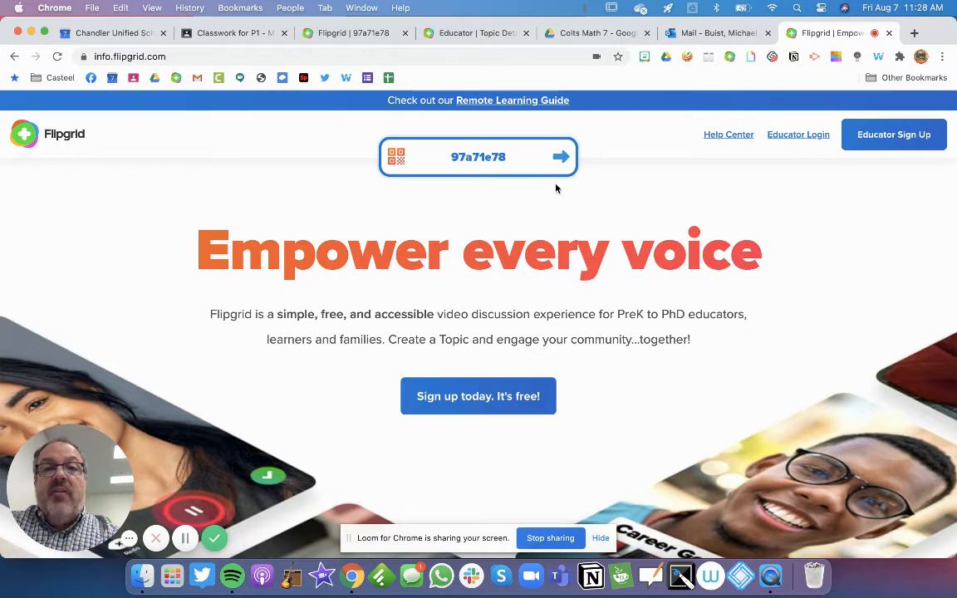
{"action": "left_click", "coordinate": [564, 157]}
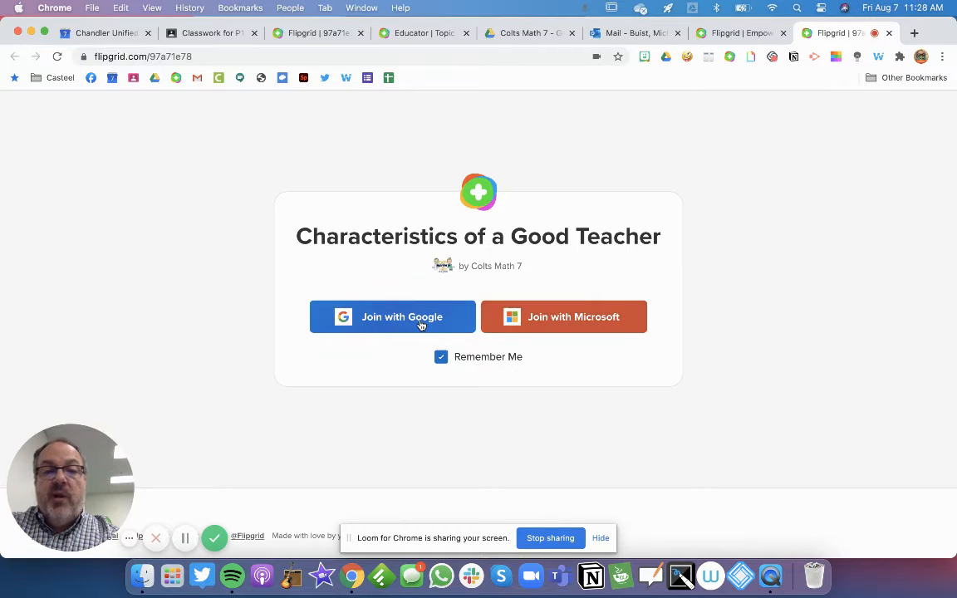
Join the grid with Google, choosing the student account in the account chooser
{"action": "left_click", "coordinate": [379, 320]}
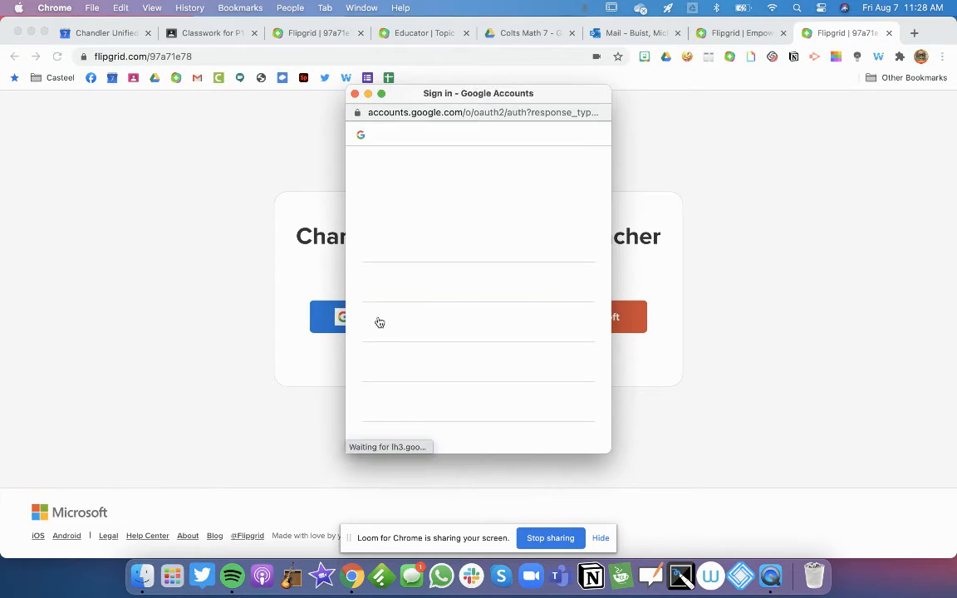
{"action": "scroll", "coordinate": [454, 320], "scroll_direction": "down", "scroll_amount": 2}
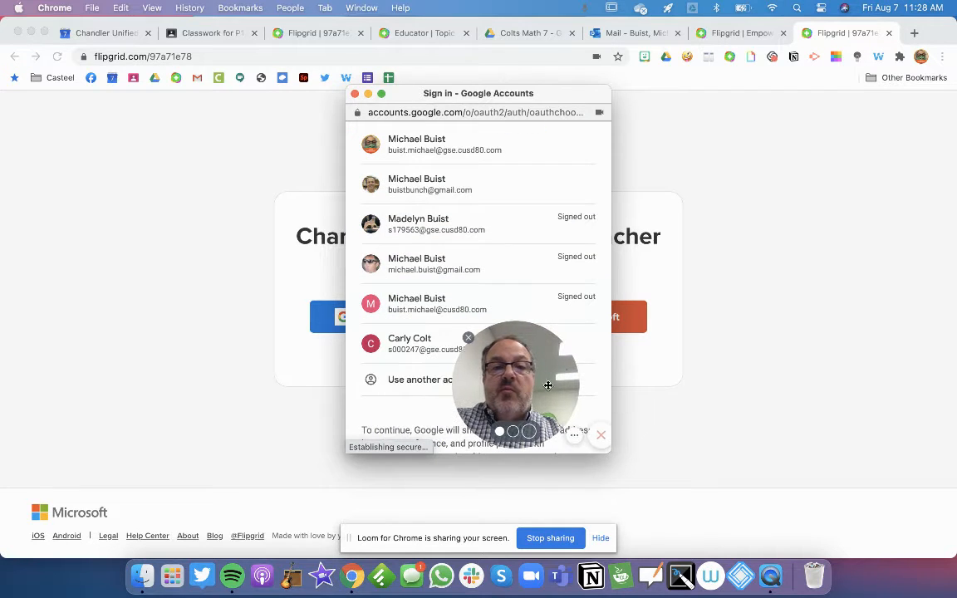
{"action": "left_click_drag", "start_coordinate": [549, 386], "coordinate": [575, 384]}
{"action": "scroll", "coordinate": [561, 311], "scroll_direction": "down", "scroll_amount": 1}
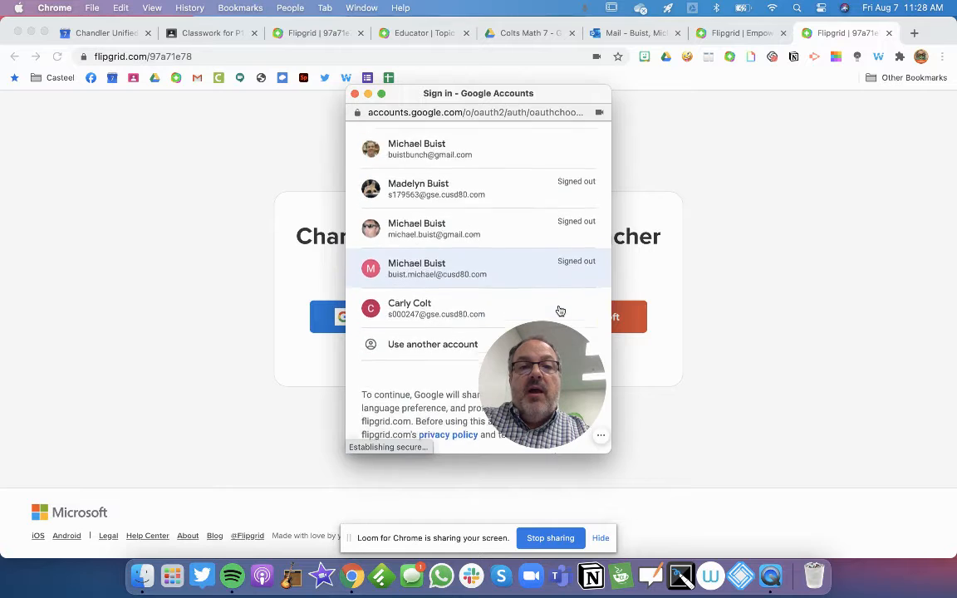
{"action": "scroll", "coordinate": [558, 311], "scroll_direction": "down", "scroll_amount": 1}
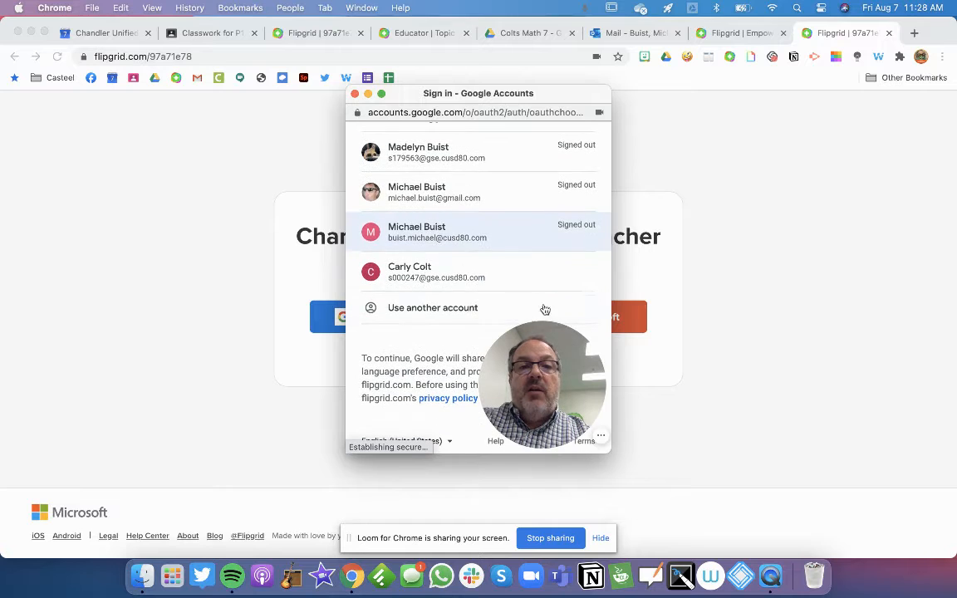
{"action": "left_click", "coordinate": [450, 281]}
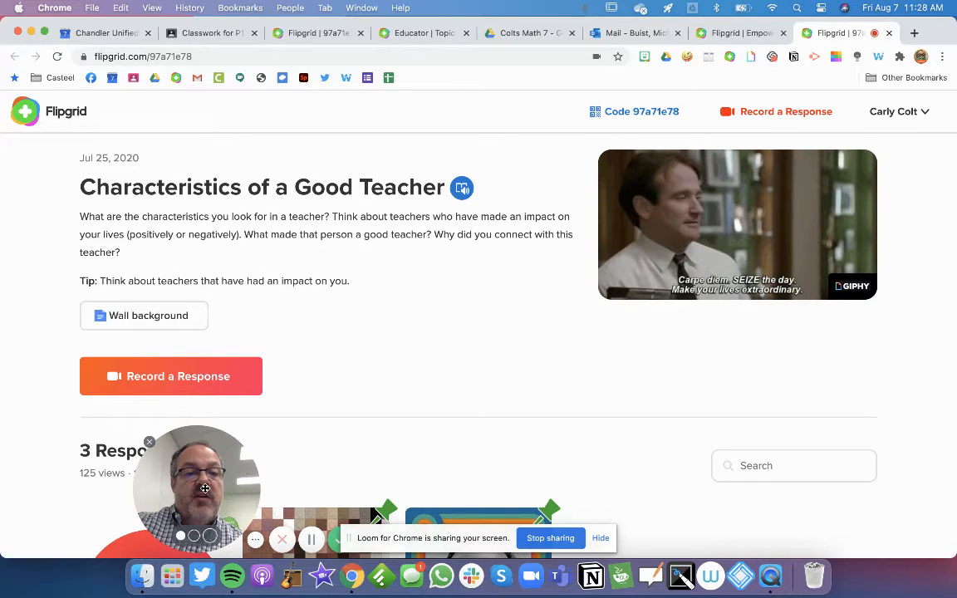
{"action": "left_click_drag", "start_coordinate": [205, 489], "coordinate": [90, 480]}
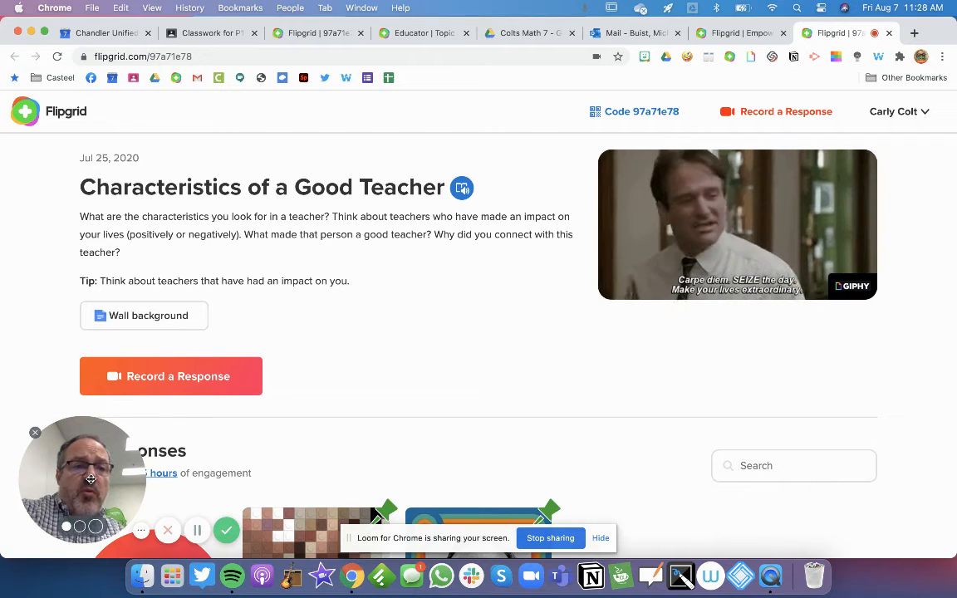
{"action": "scroll", "coordinate": [343, 449], "scroll_direction": "down", "scroll_amount": 1}
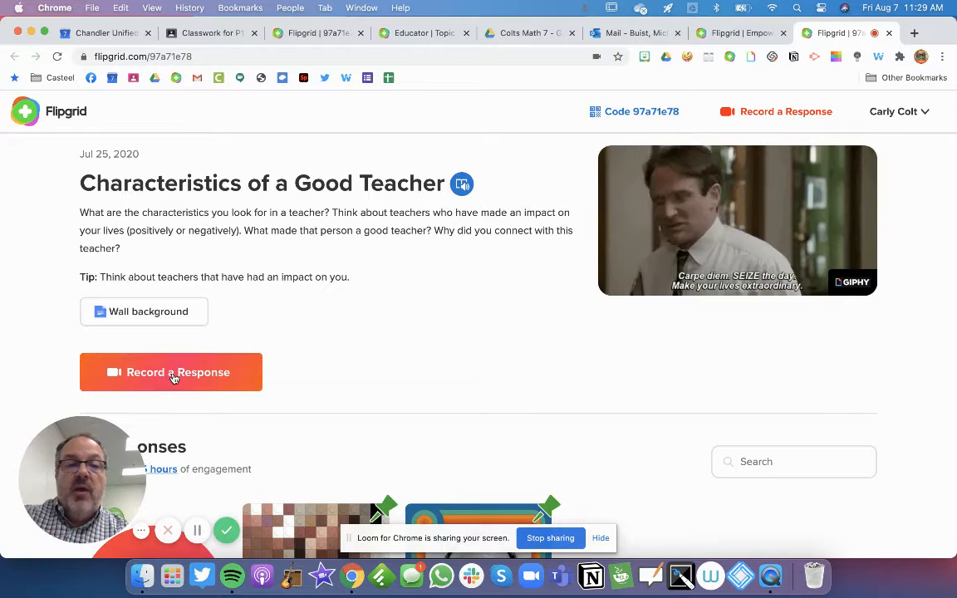
Open the Wall1.jpeg brick-wall attachment in Drive and download it
{"action": "left_click", "coordinate": [152, 313]}
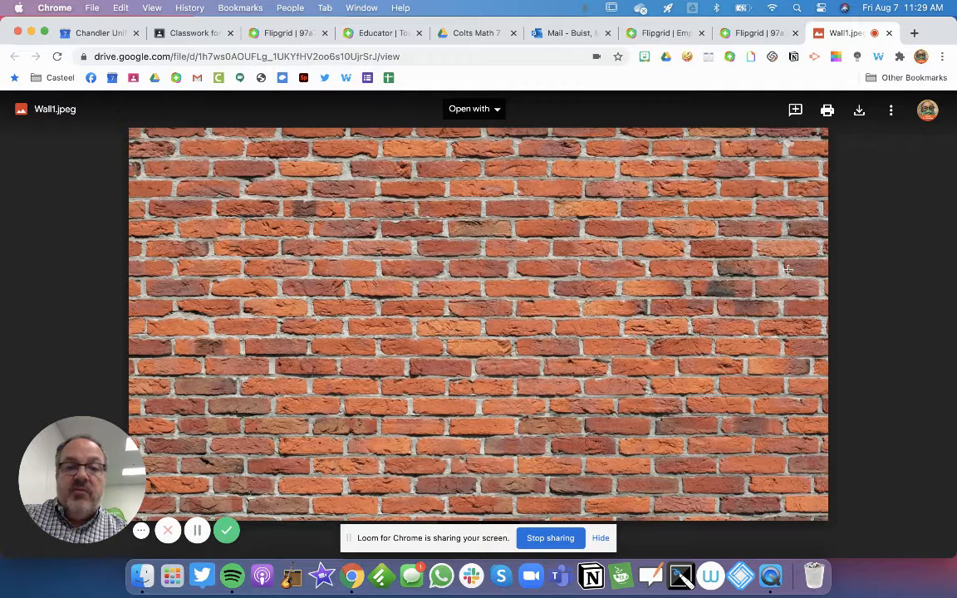
{"action": "left_click", "coordinate": [862, 109]}
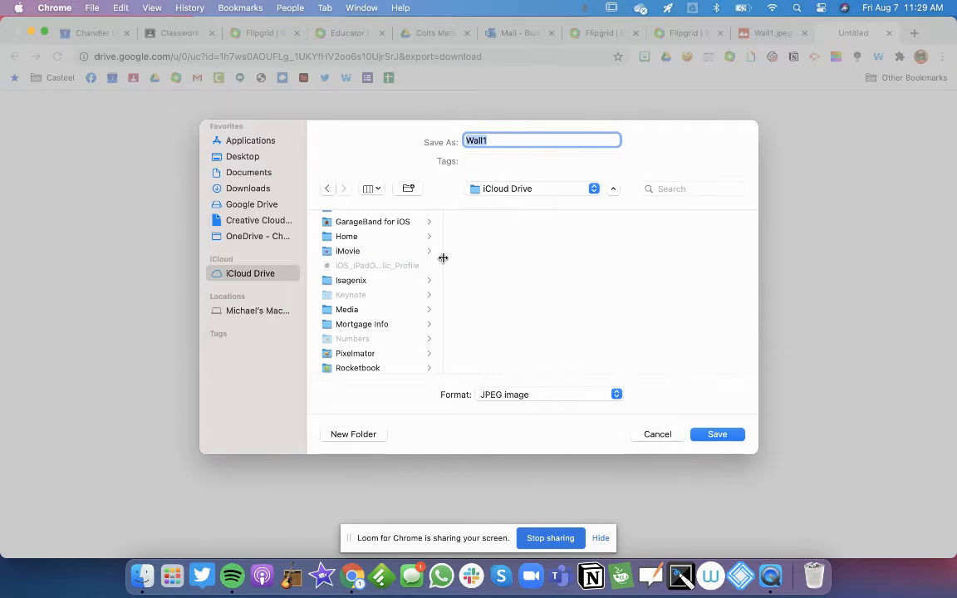
Save Wall1.jpeg to the Desktop
{"action": "left_click", "coordinate": [514, 190]}
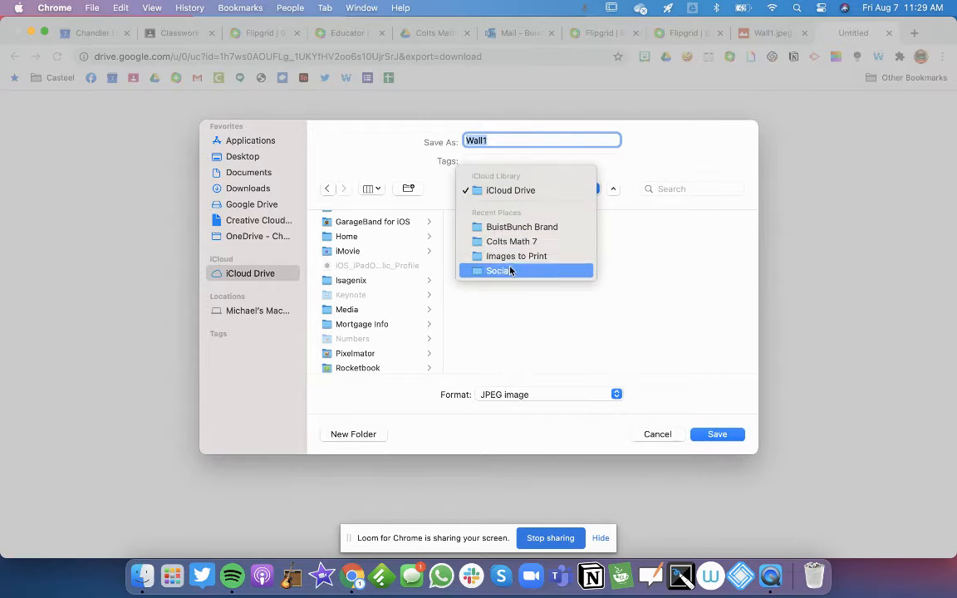
{"action": "left_click", "coordinate": [239, 159]}
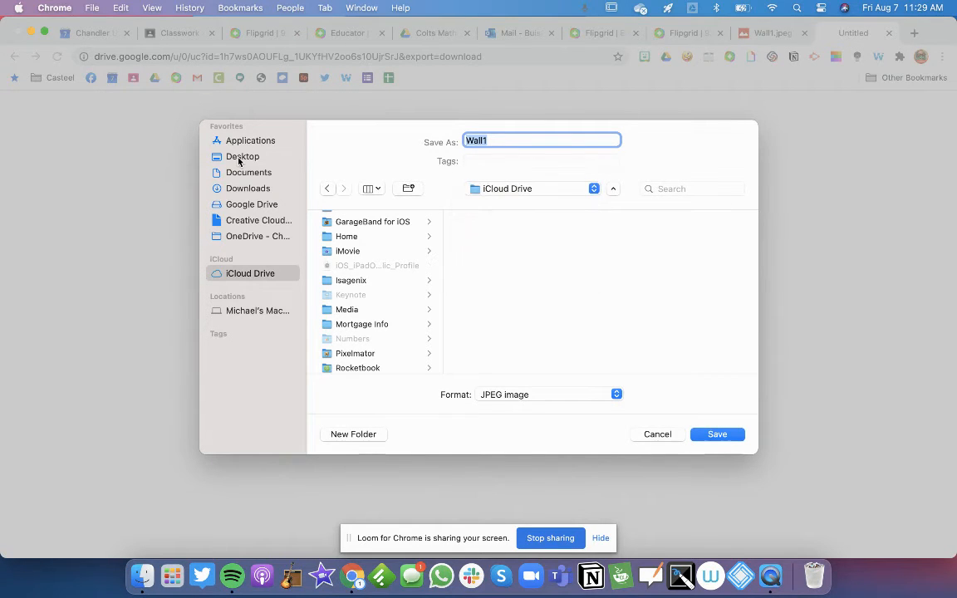
{"action": "left_click", "coordinate": [239, 160]}
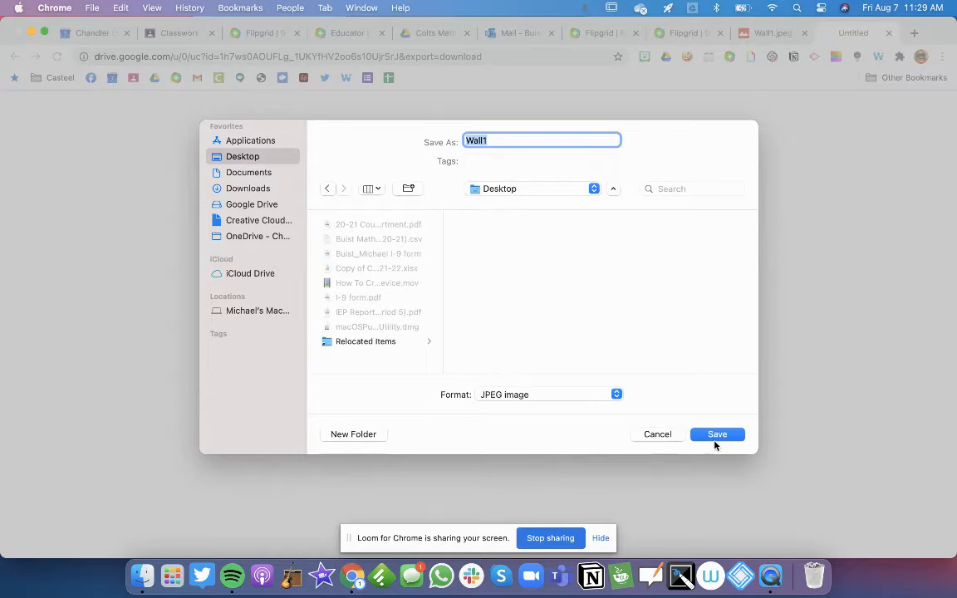
{"action": "left_click", "coordinate": [716, 435]}
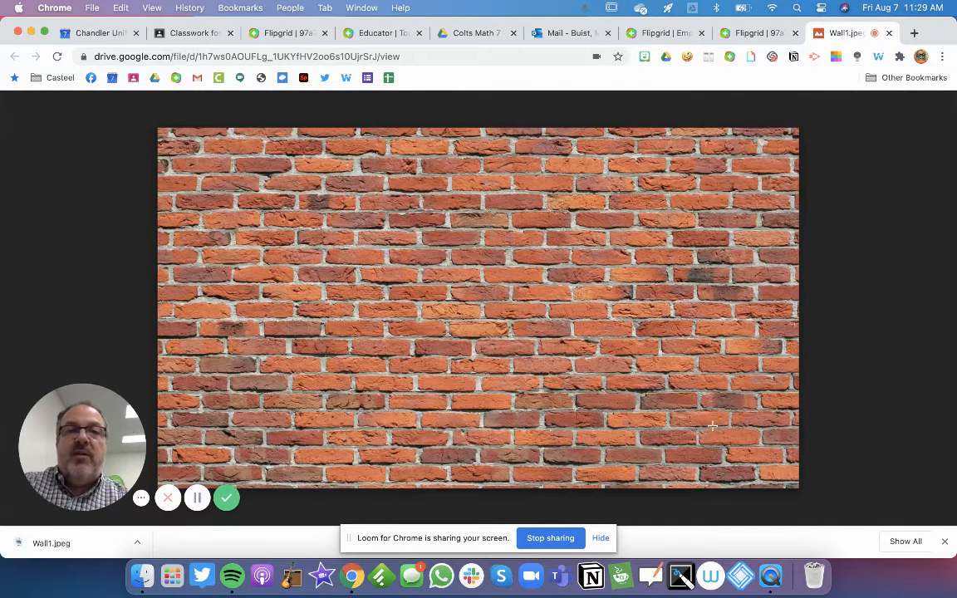
Back in Flipgrid, start a response recording with the brick-wall image filling the camera view
{"action": "left_click", "coordinate": [751, 35]}
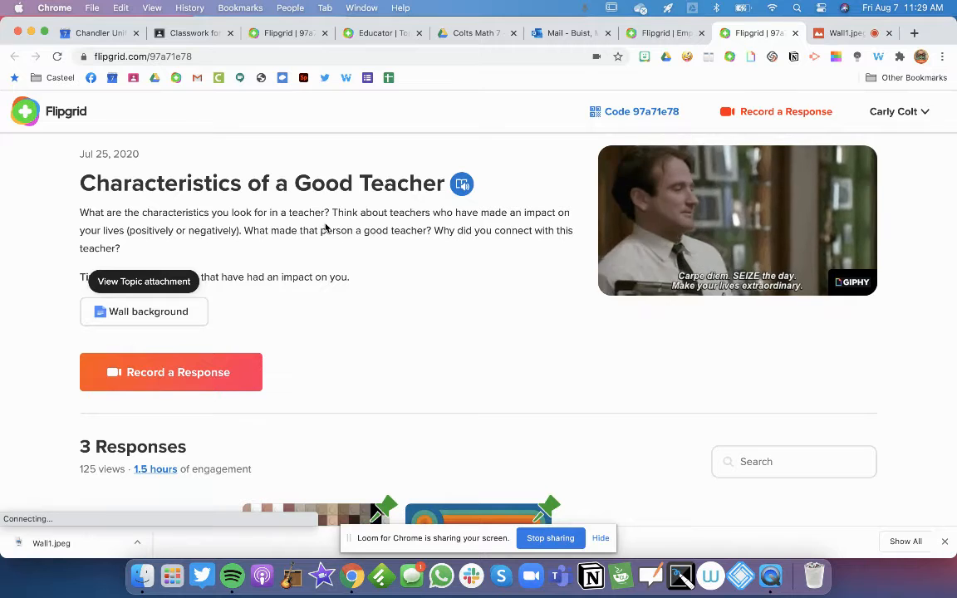
{"action": "scroll", "coordinate": [304, 366], "scroll_direction": "down", "scroll_amount": 2}
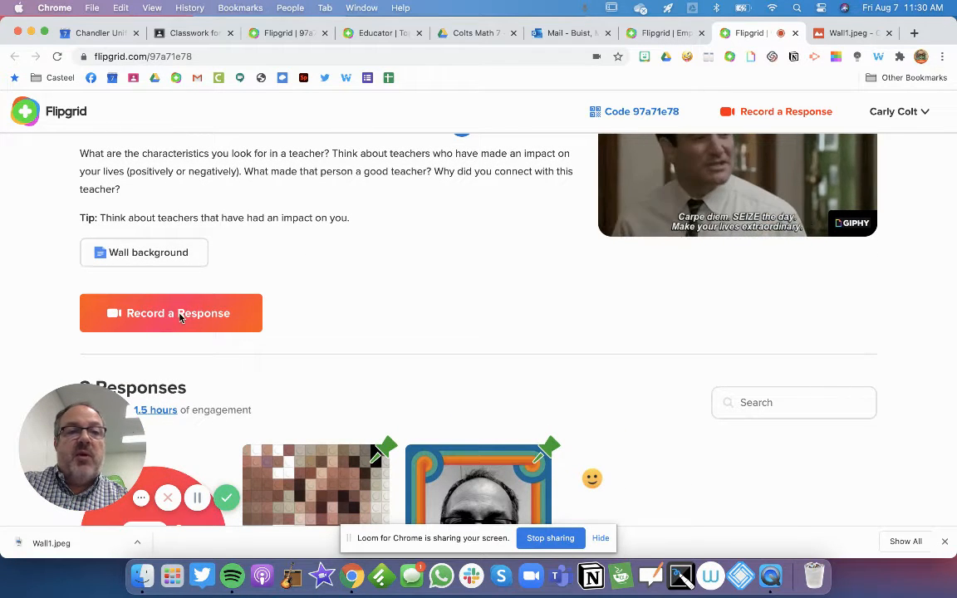
{"action": "left_click", "coordinate": [179, 315]}
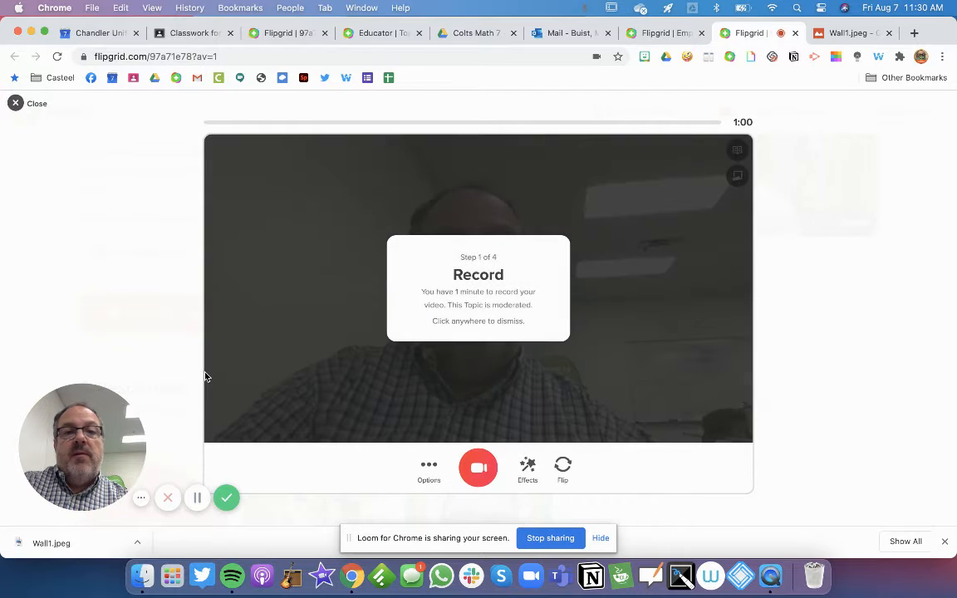
{"action": "left_click", "coordinate": [569, 387]}
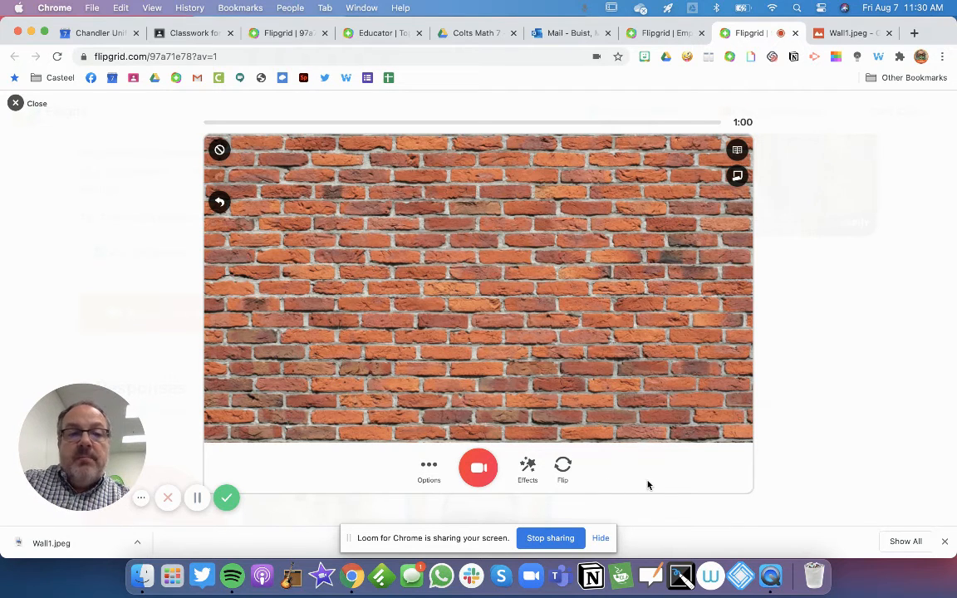
Look at the upload-a-clip option, then return to the camera recorder
{"action": "left_click", "coordinate": [428, 467]}
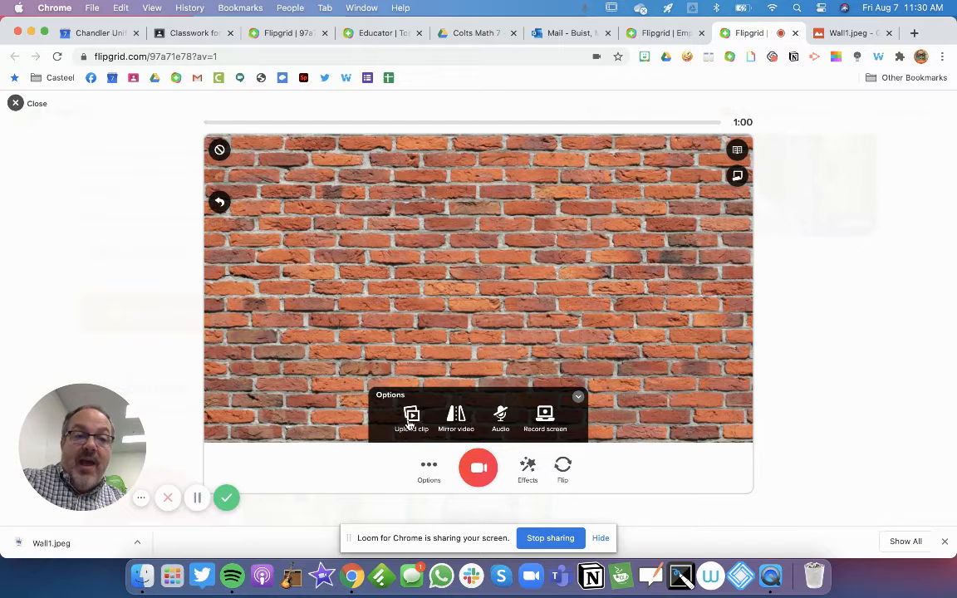
{"action": "left_click", "coordinate": [410, 422]}
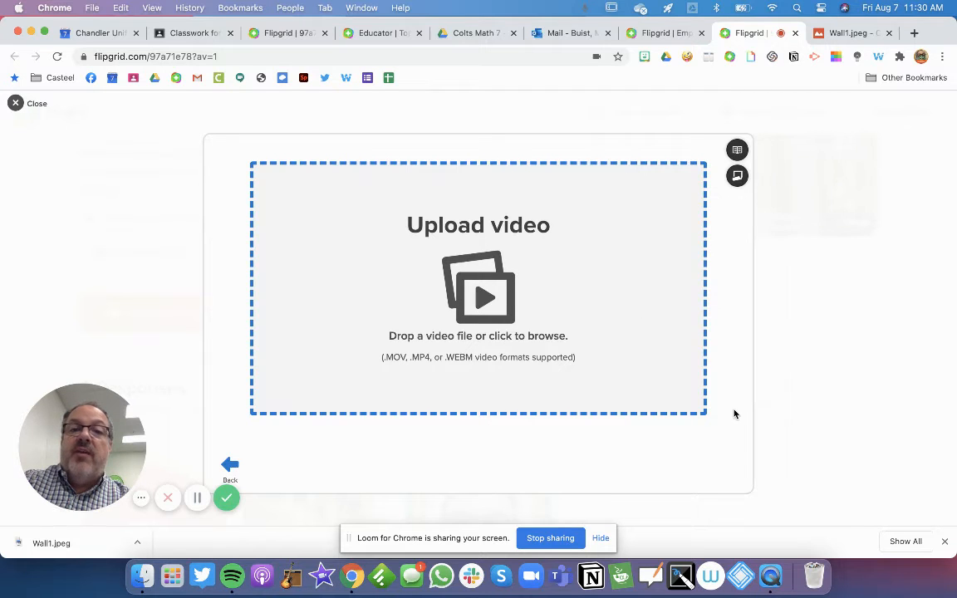
{"action": "left_click", "coordinate": [228, 465]}
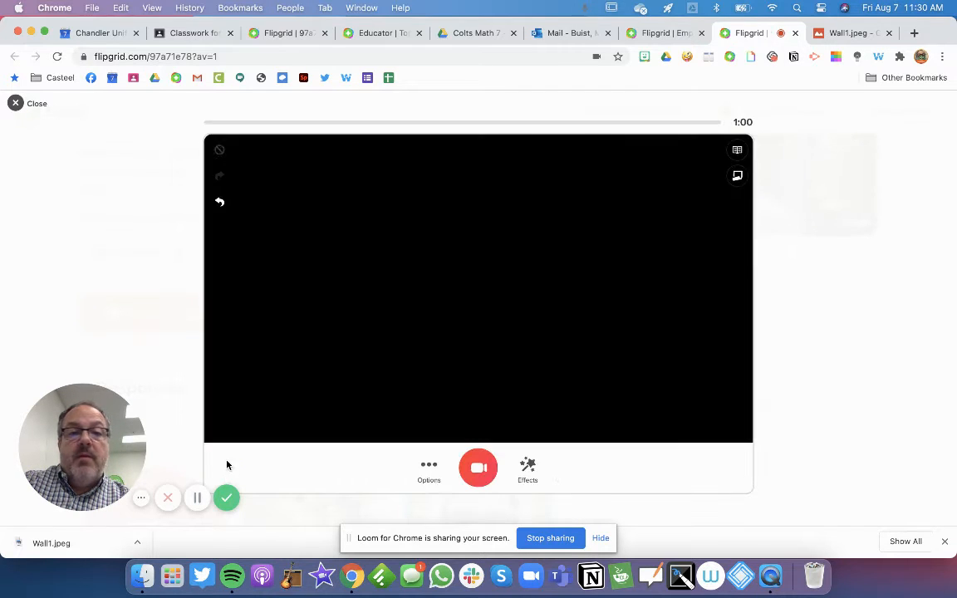
Toggle the recording's Audio setting in Options so the video records without sound
{"action": "left_click", "coordinate": [430, 470]}
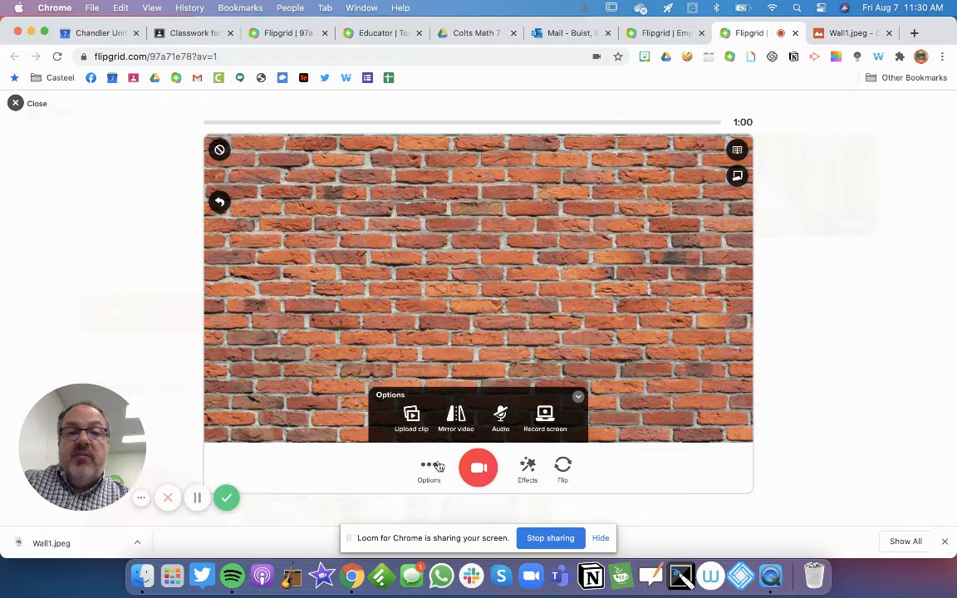
{"action": "left_click", "coordinate": [500, 415]}
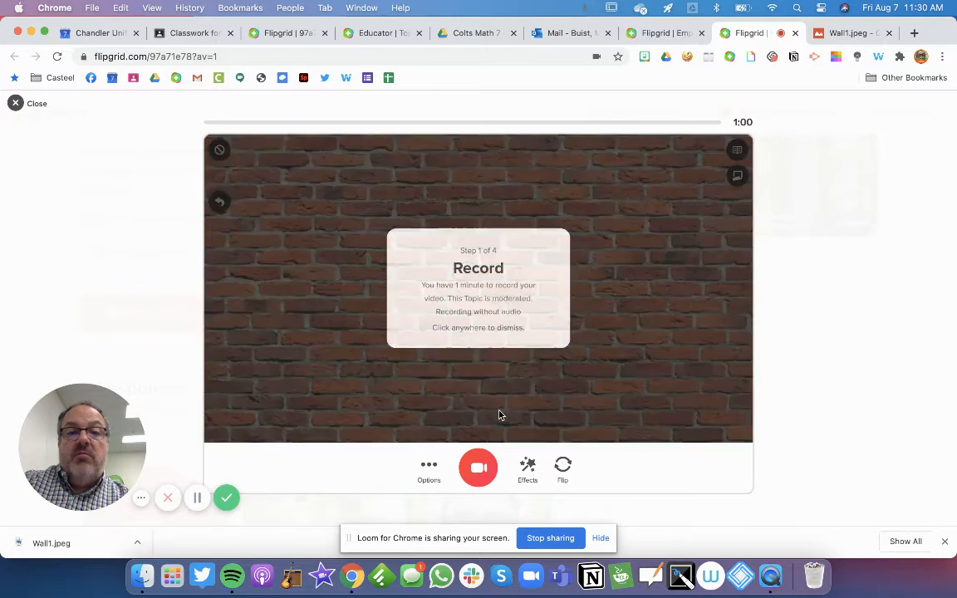
{"action": "left_click", "coordinate": [427, 477]}
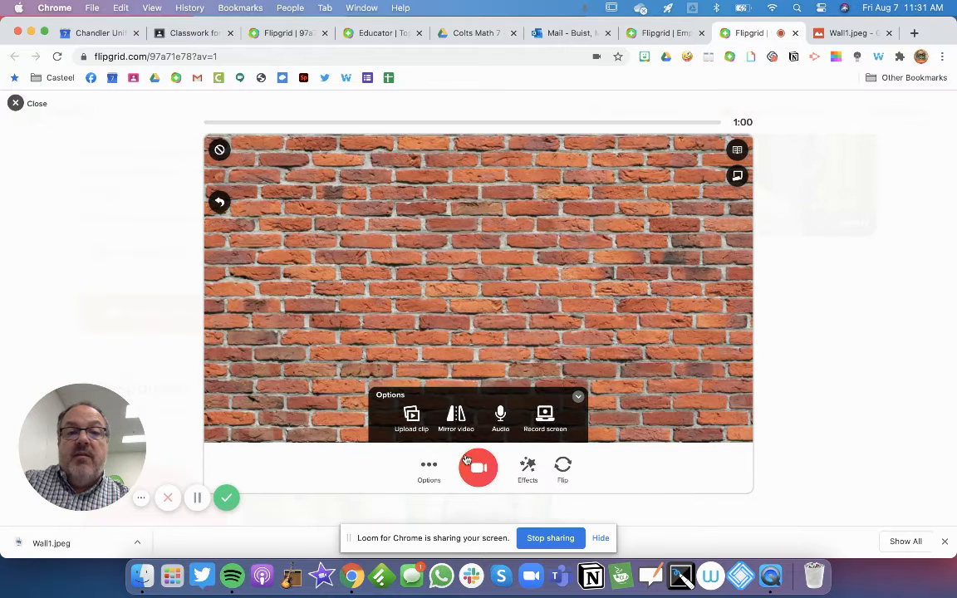
{"action": "left_click", "coordinate": [496, 425]}
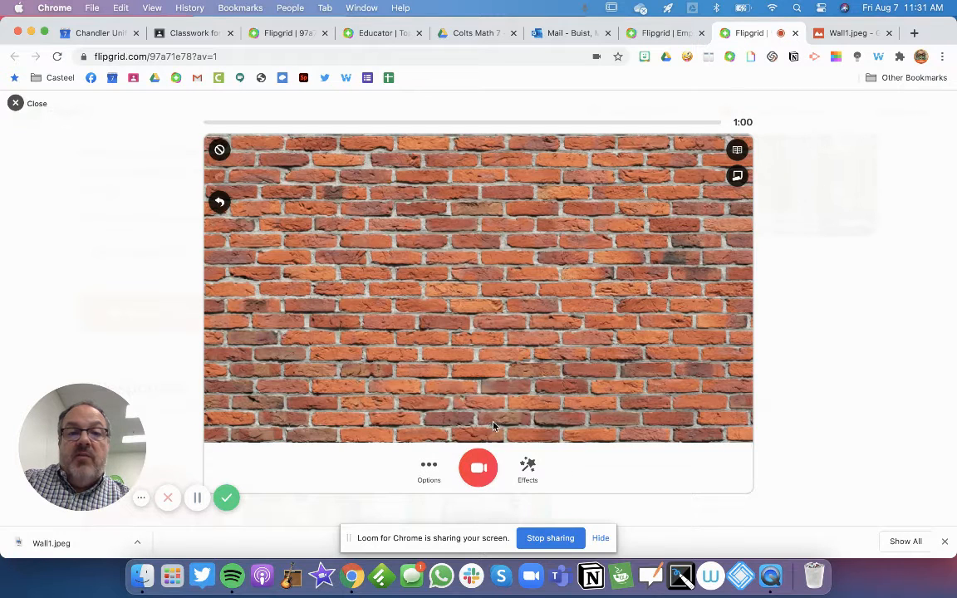
{"action": "left_click", "coordinate": [432, 474]}
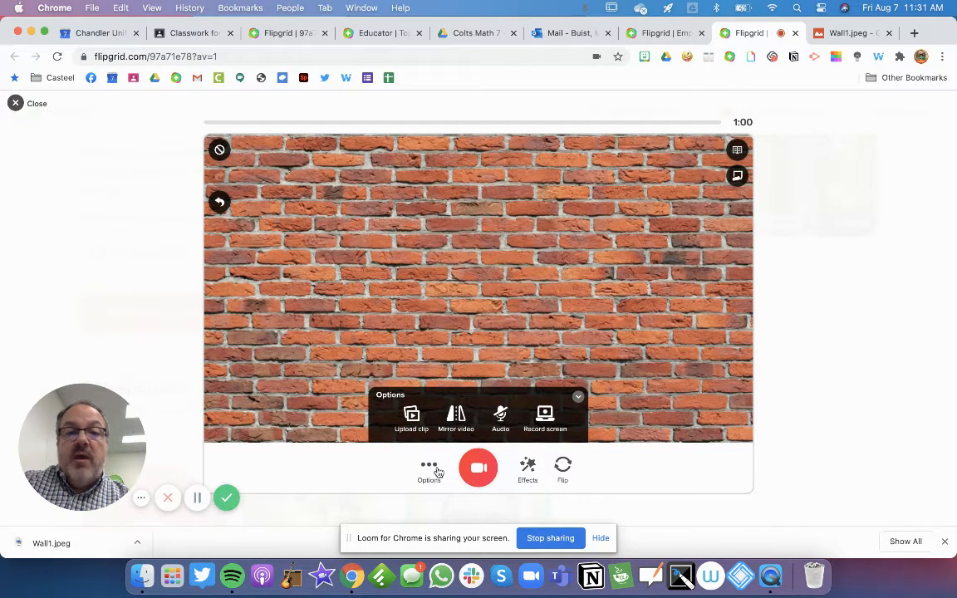
Browse the colour filters under Effects, then return to the effects list
{"action": "left_click", "coordinate": [529, 470]}
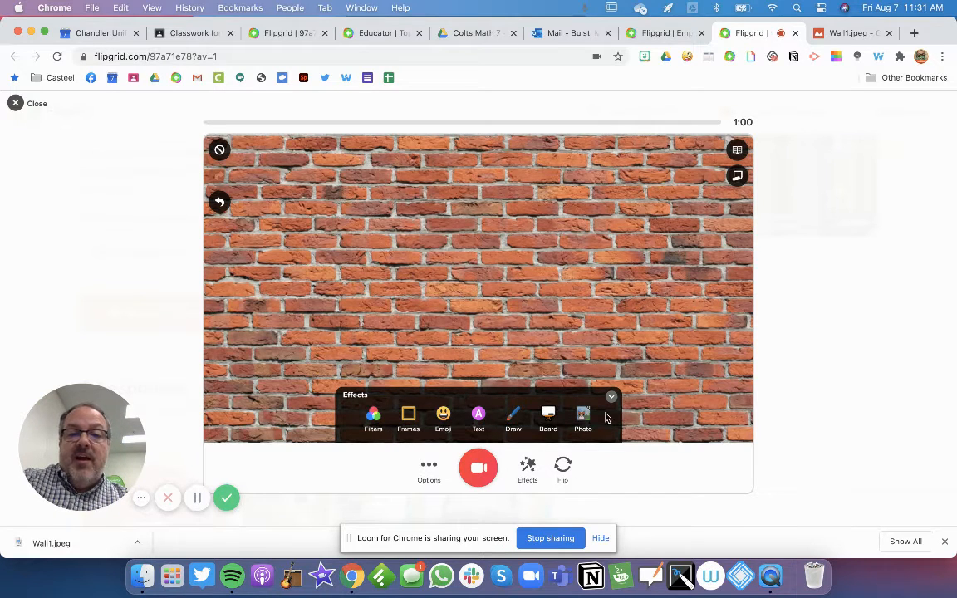
{"action": "left_click", "coordinate": [374, 421]}
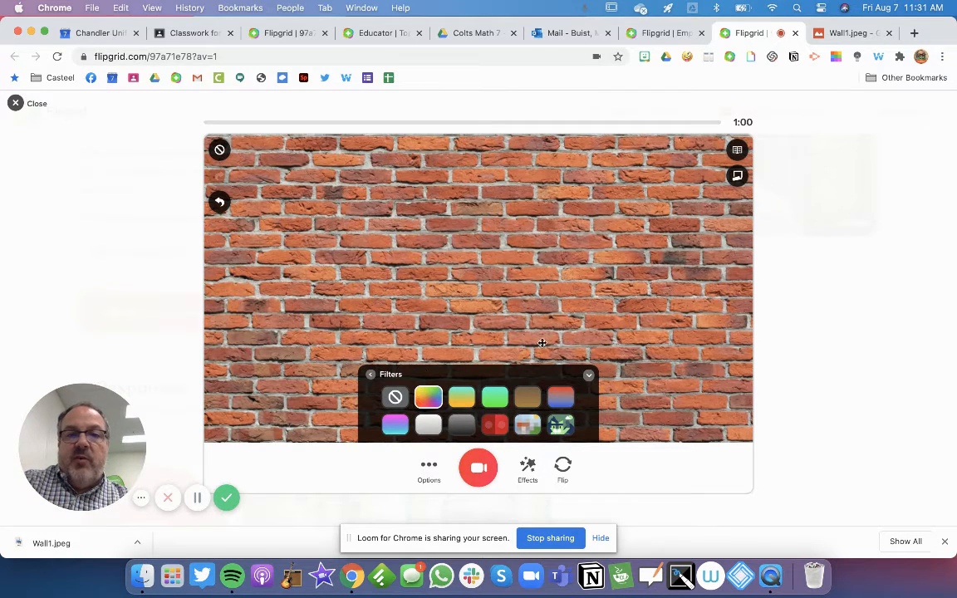
{"action": "left_click", "coordinate": [369, 378]}
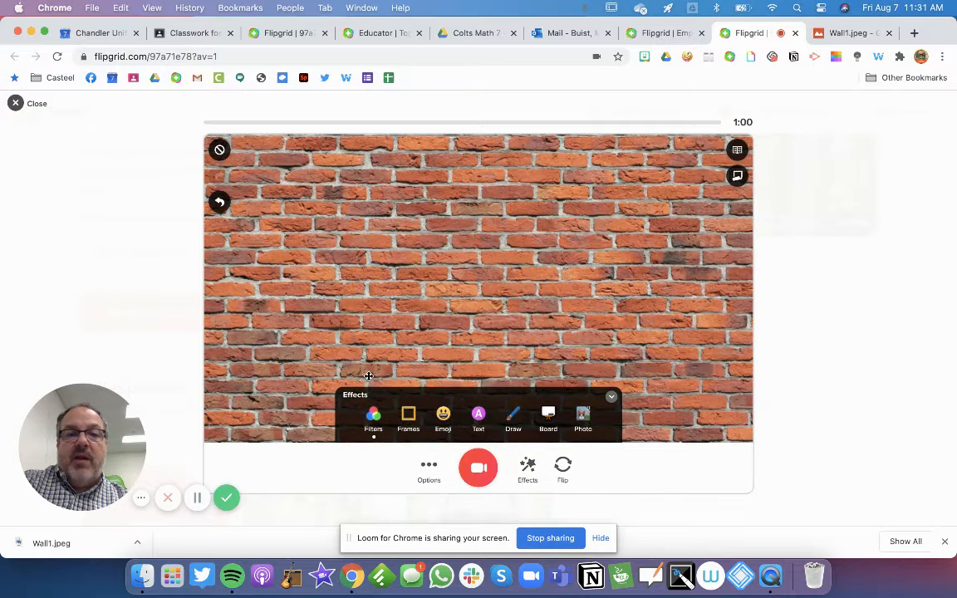
Try neon, glitter, paint-splatter, rainbow, coral and jungle frames, then apply the colourful flowers frame
{"action": "left_click", "coordinate": [408, 419]}
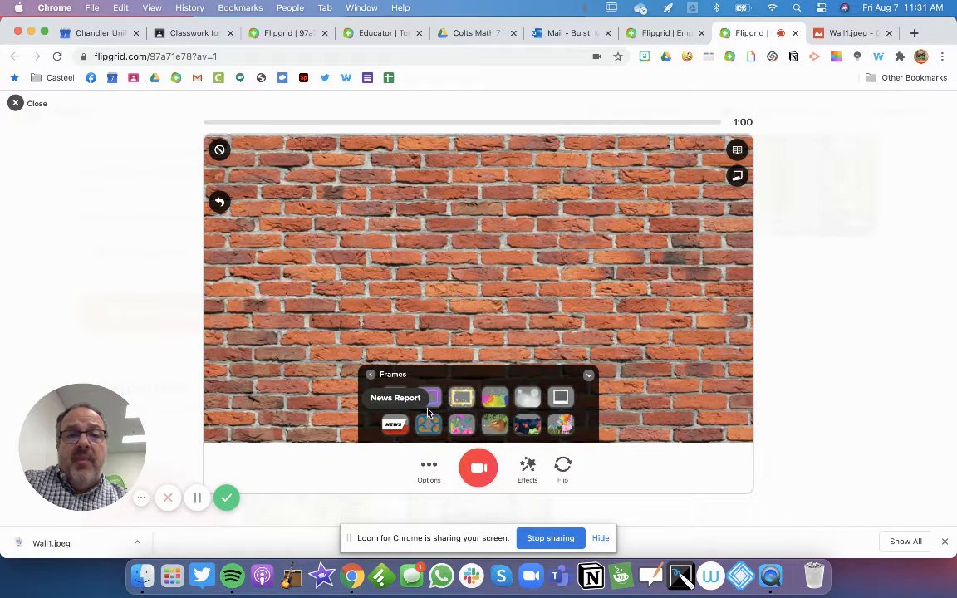
{"action": "left_click", "coordinate": [430, 402]}
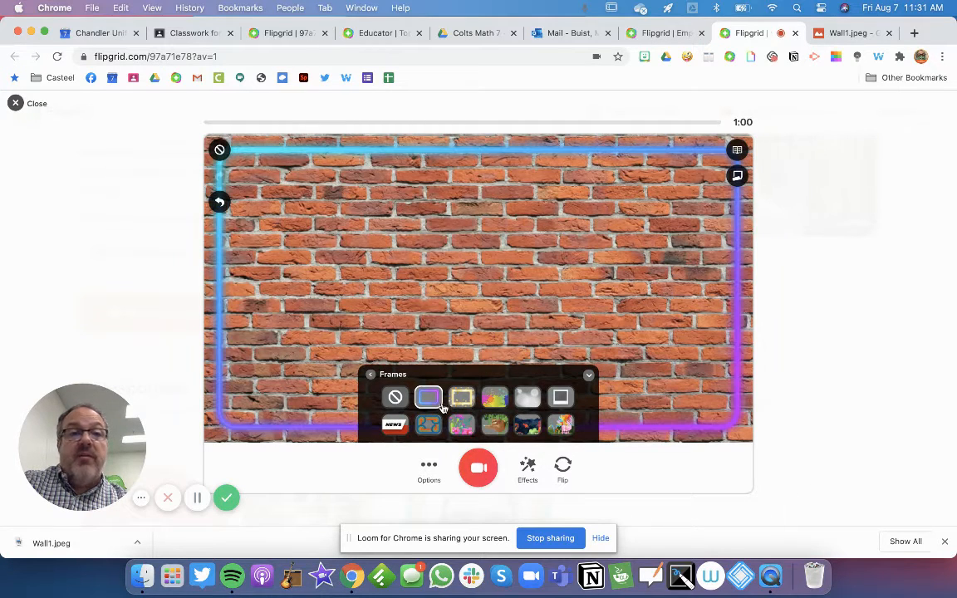
{"action": "left_click", "coordinate": [462, 397]}
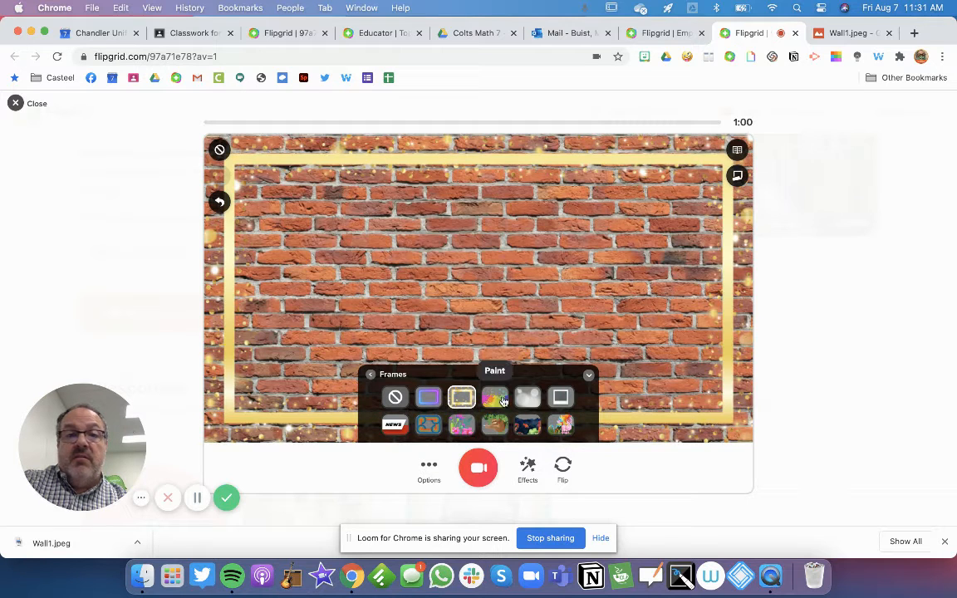
{"action": "left_click", "coordinate": [496, 399]}
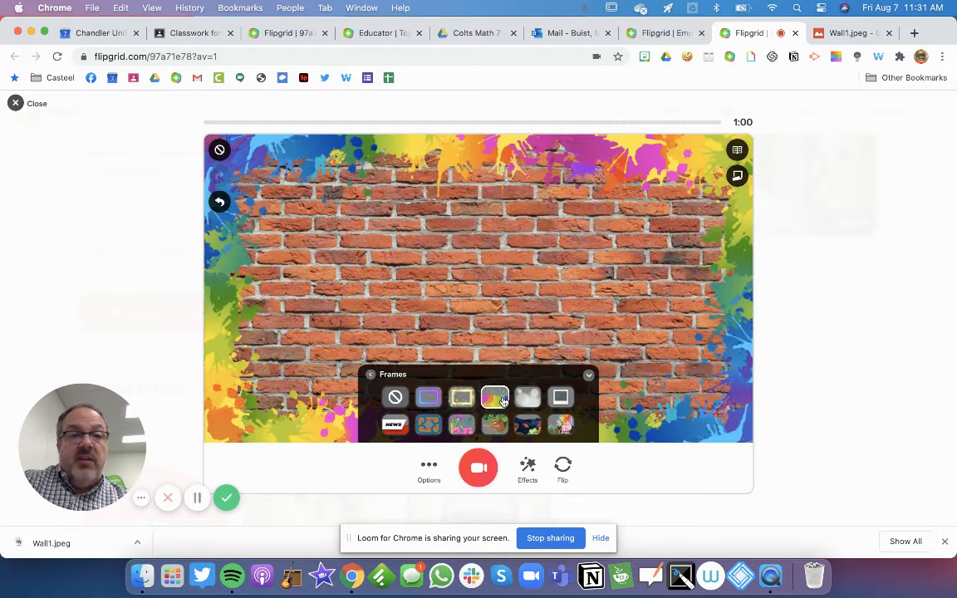
{"action": "left_click", "coordinate": [462, 425]}
{"action": "left_click", "coordinate": [428, 398]}
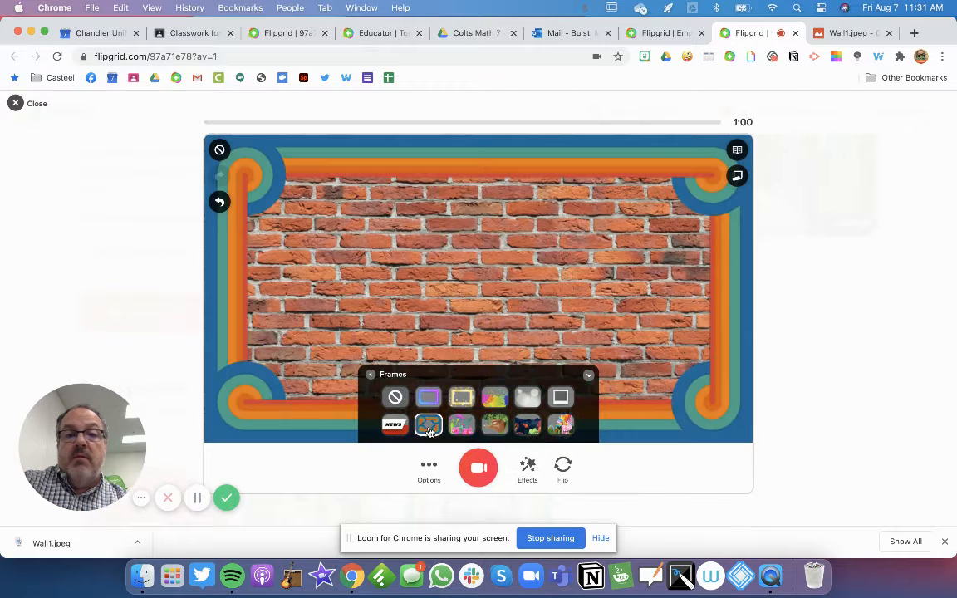
{"action": "left_click", "coordinate": [536, 426]}
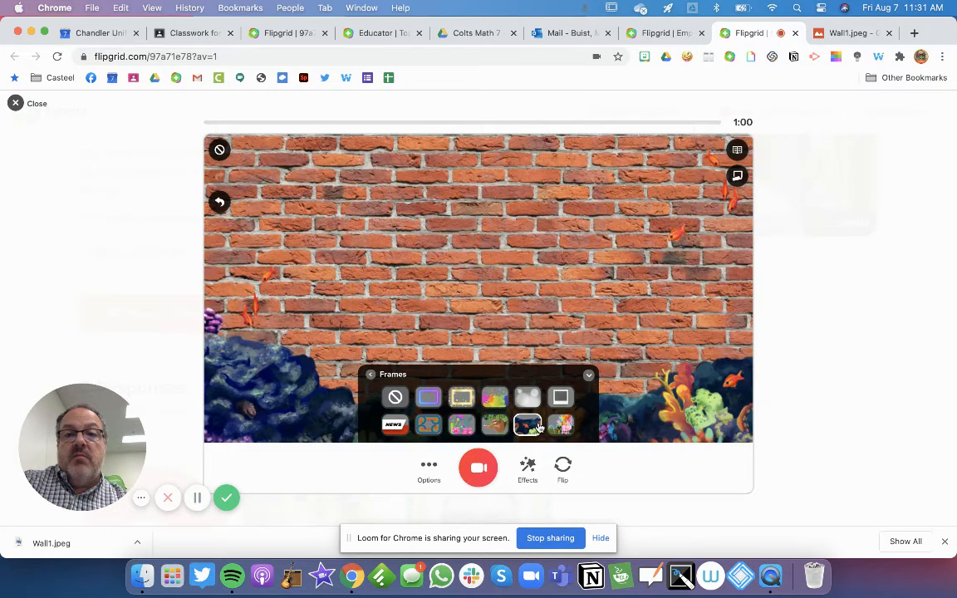
{"action": "left_click", "coordinate": [493, 428]}
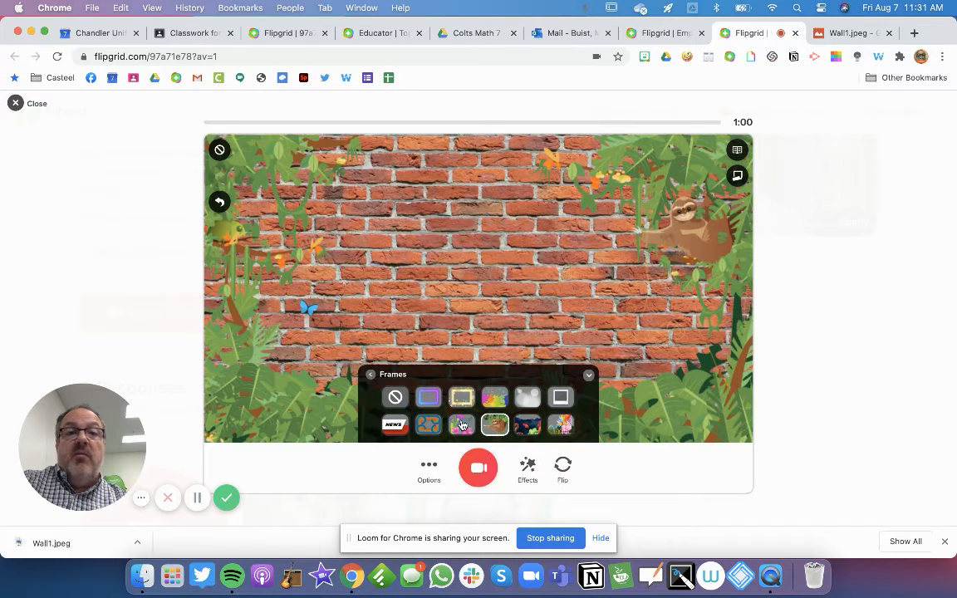
{"action": "left_click", "coordinate": [463, 427]}
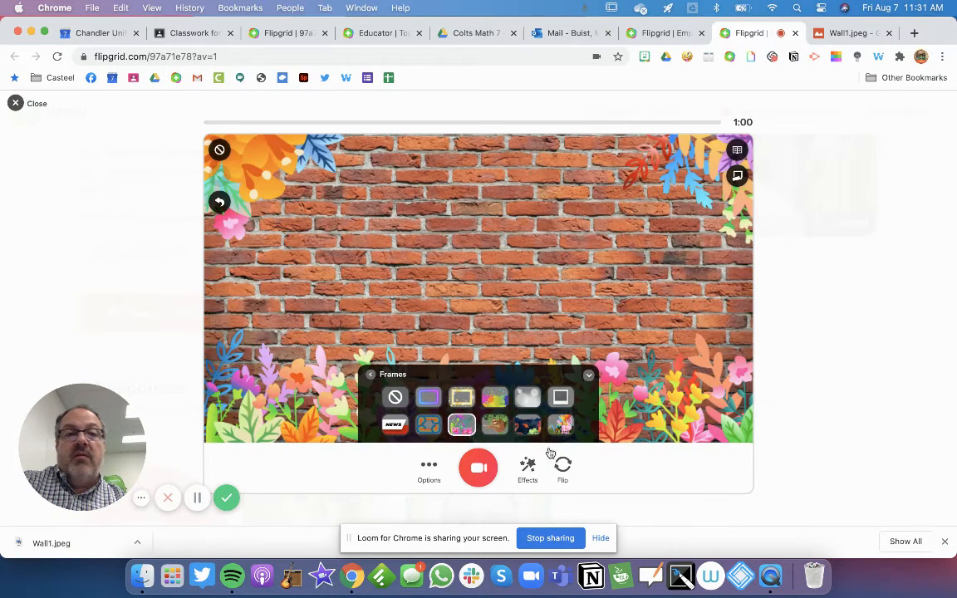
{"action": "left_click", "coordinate": [371, 378]}
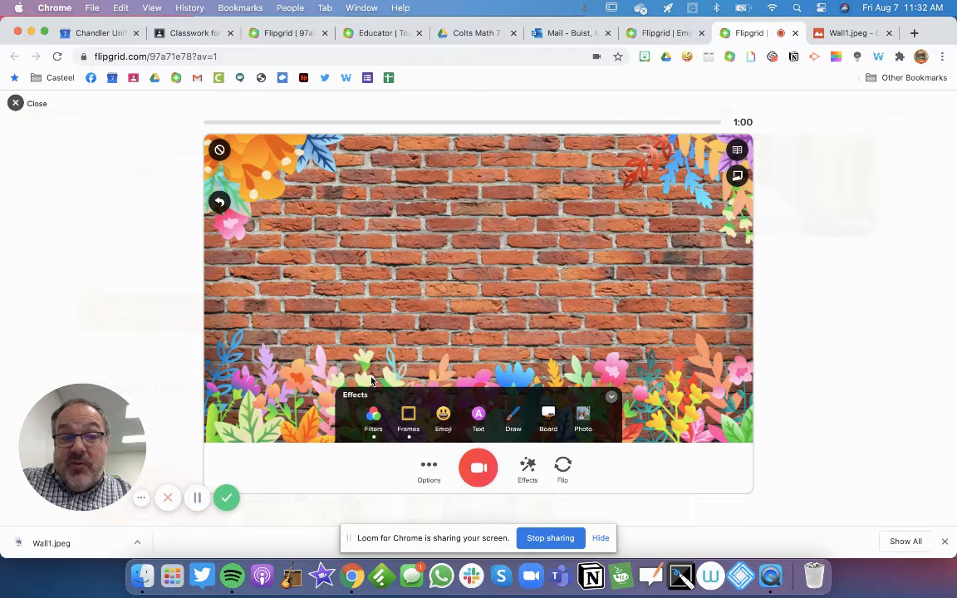
Add the title 'Characteristics of a Good Teacher' in Groovy lettering
{"action": "left_click", "coordinate": [478, 416]}
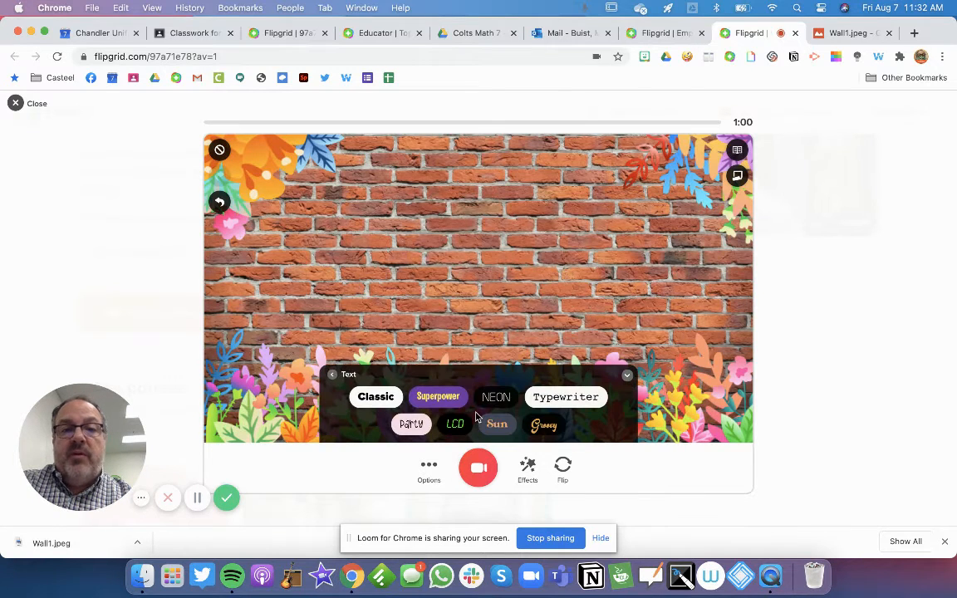
{"action": "left_click", "coordinate": [549, 433]}
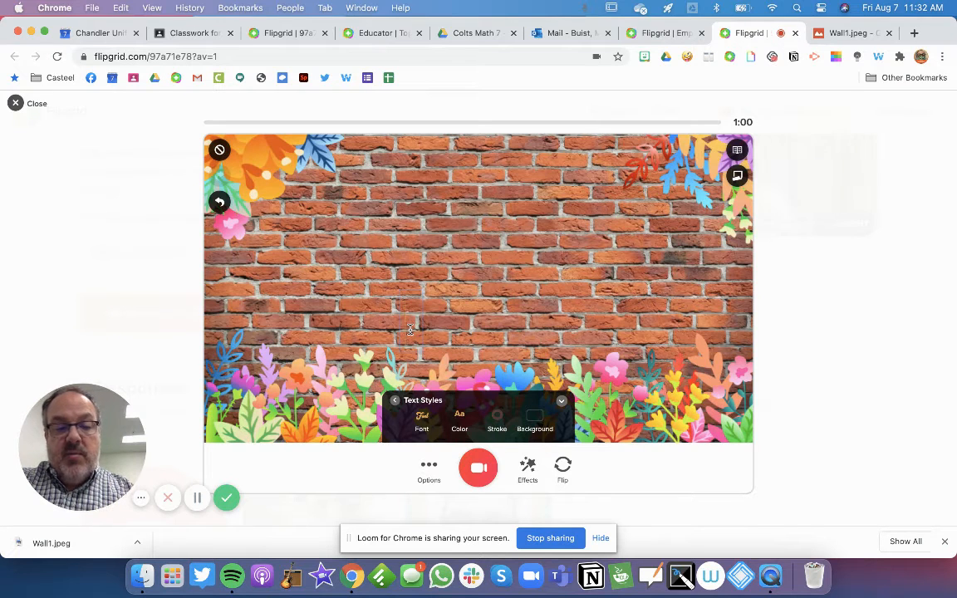
{"action": "type", "text": "Charac"}
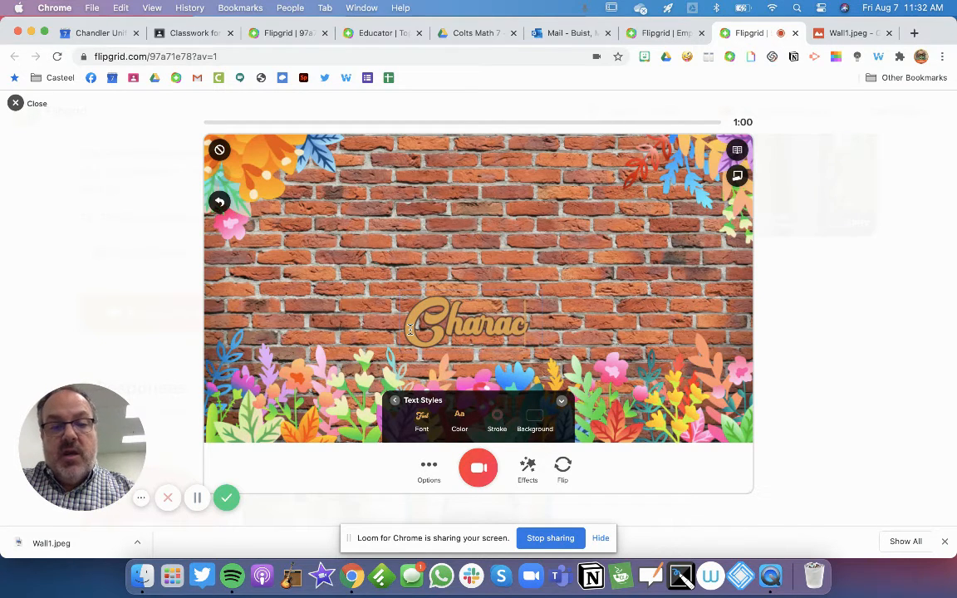
{"action": "type", "text": "teristci"}
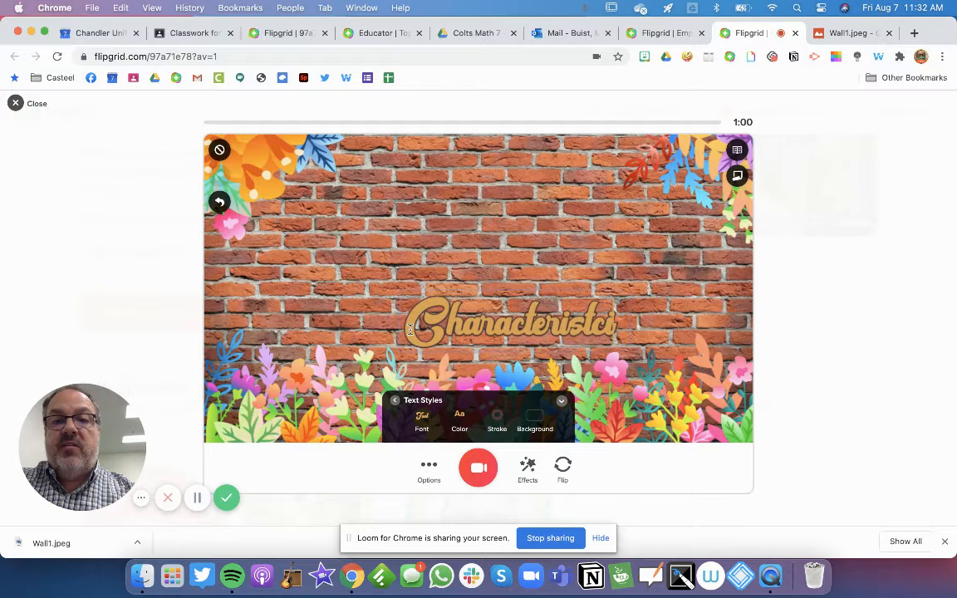
{"action": "key", "text": "BackSpace"}
{"action": "key", "text": "BackSpace"}
{"action": "type", "text": "ics of"}
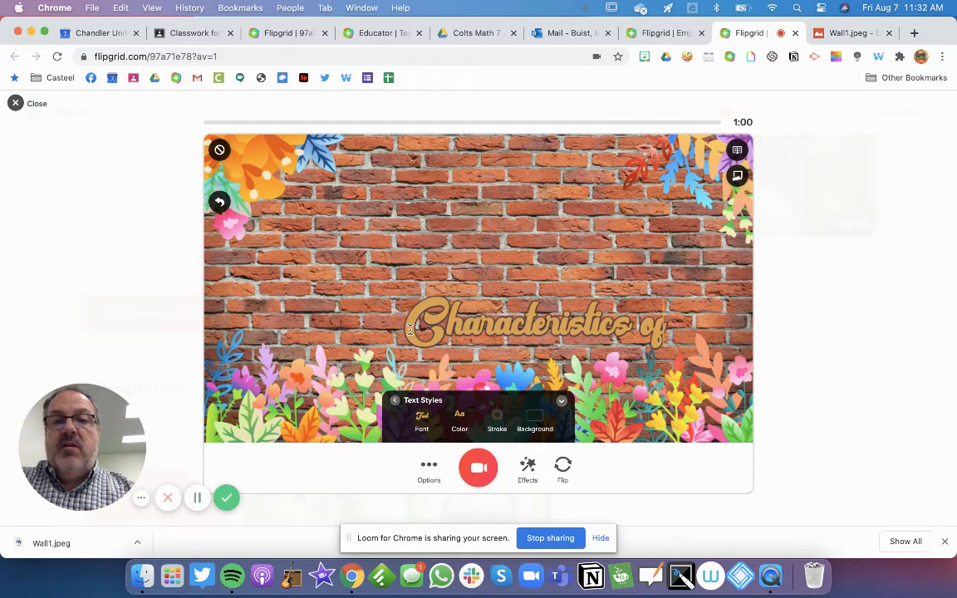
{"action": "type", "text": " a"}
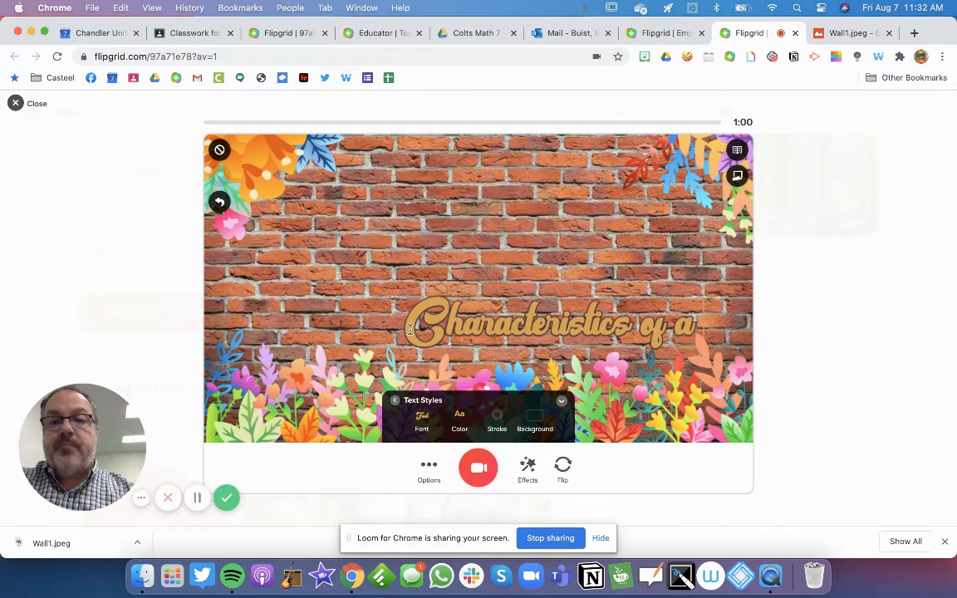
{"action": "type", "text": " Go"}
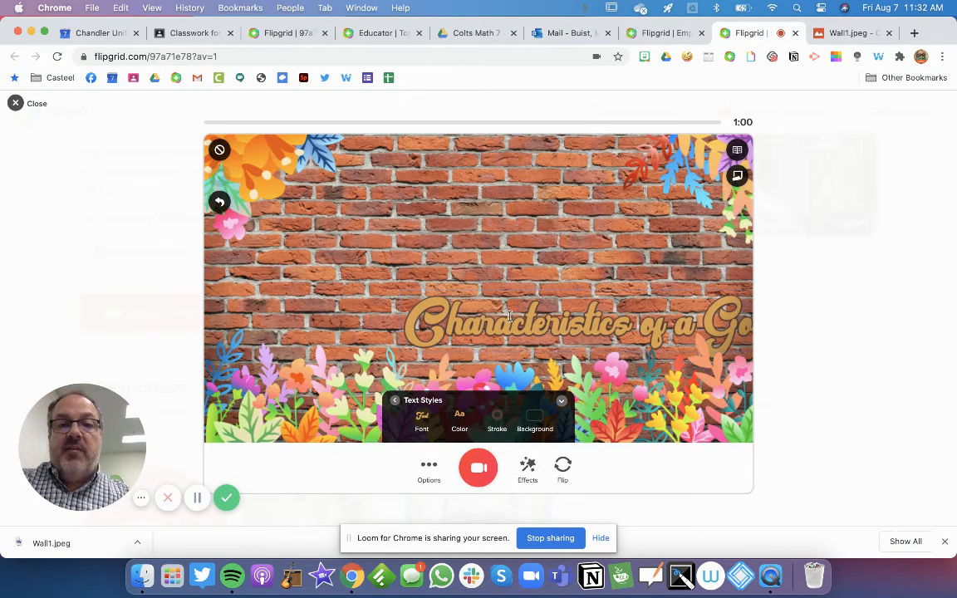
{"action": "left_click", "coordinate": [432, 263]}
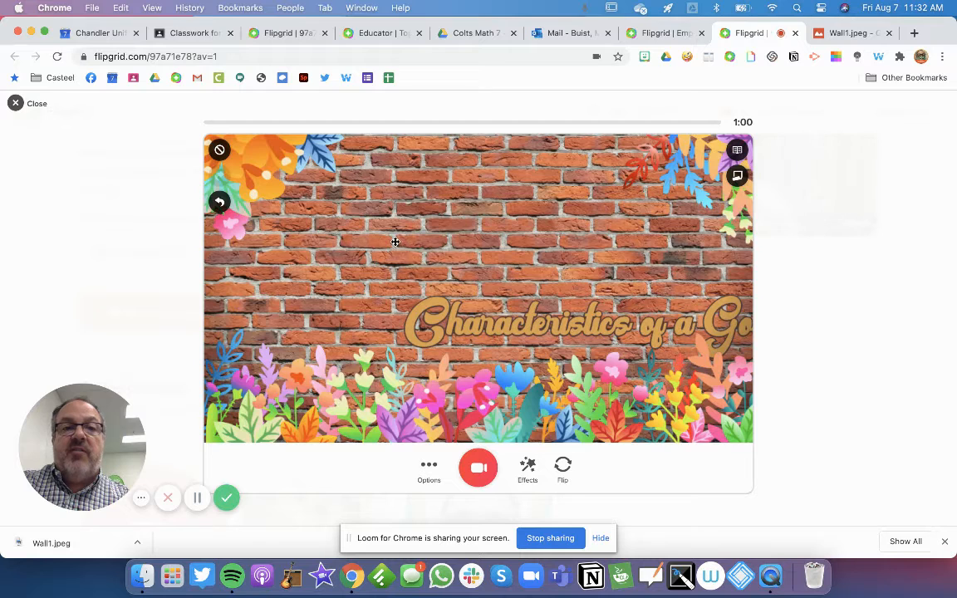
Move the title up-left and break it onto two lines before 'Good'
{"action": "left_click_drag", "start_coordinate": [449, 336], "coordinate": [311, 285]}
{"action": "left_click", "coordinate": [516, 276]}
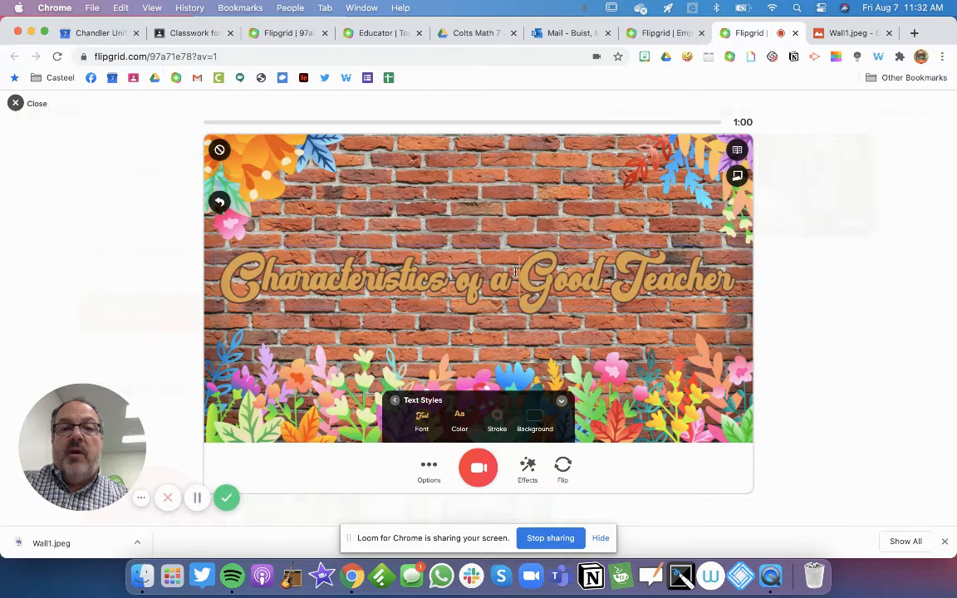
{"action": "double_click", "coordinate": [527, 277]}
{"action": "left_click", "coordinate": [520, 278]}
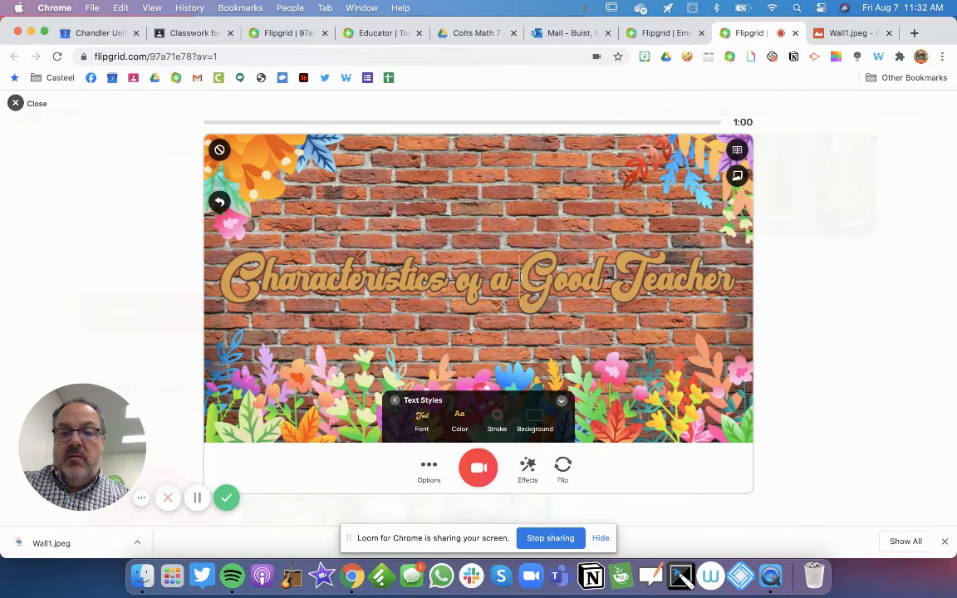
{"action": "key", "text": "Return"}
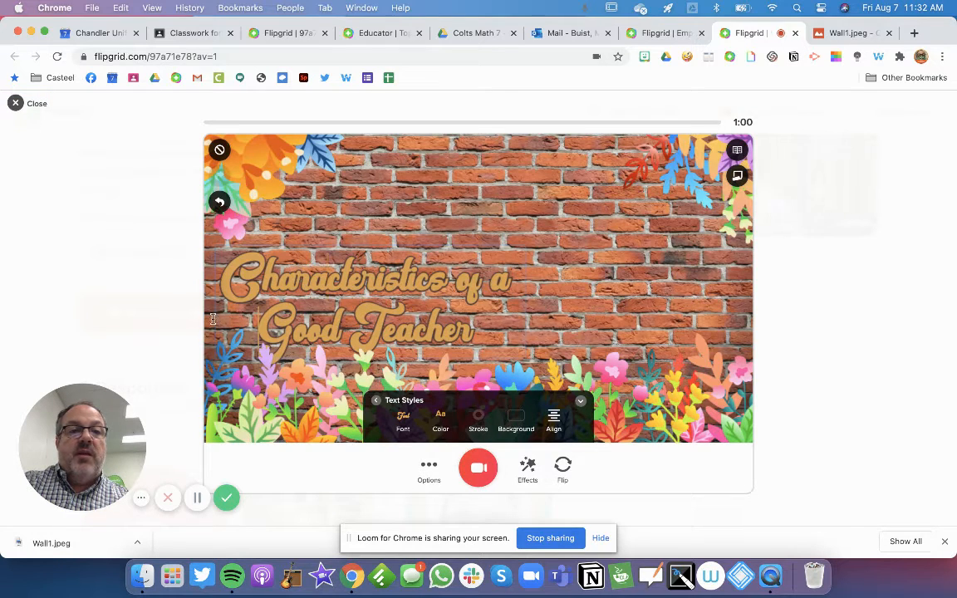
Move the two-line title up and right, shrink it, and tilt it counter-clockwise
{"action": "left_click", "coordinate": [191, 286]}
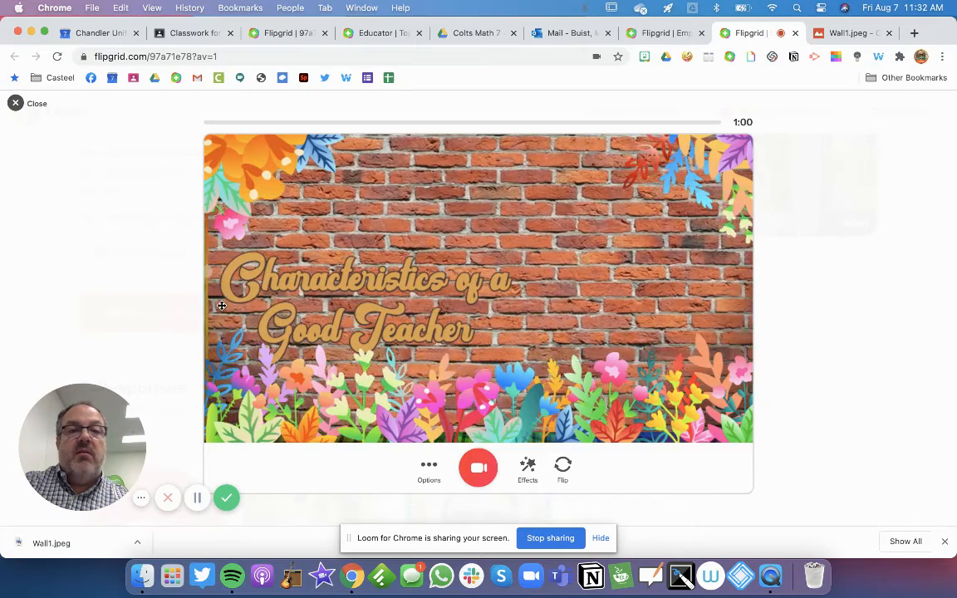
{"action": "left_click", "coordinate": [282, 283]}
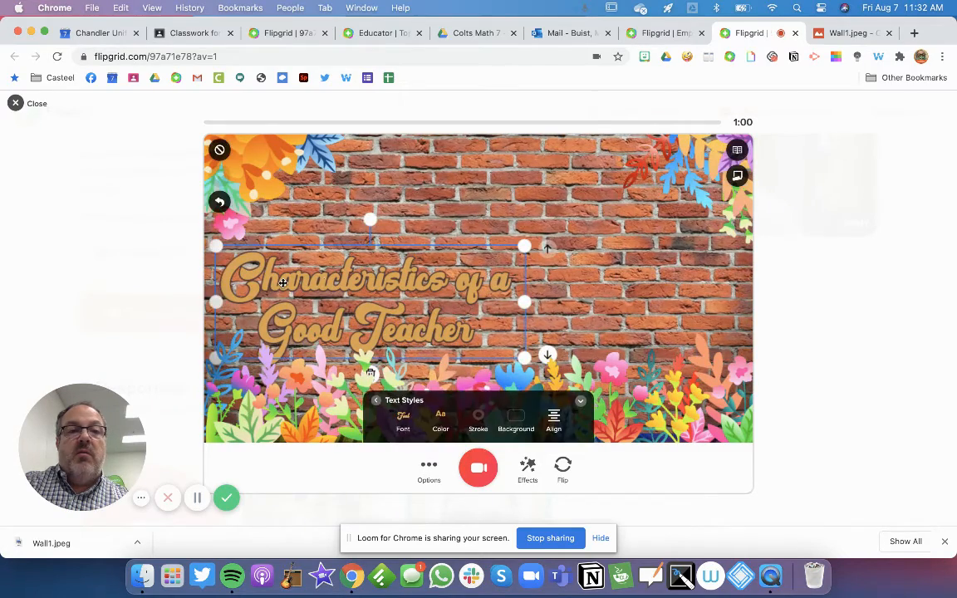
{"action": "left_click_drag", "start_coordinate": [282, 283], "coordinate": [379, 233]}
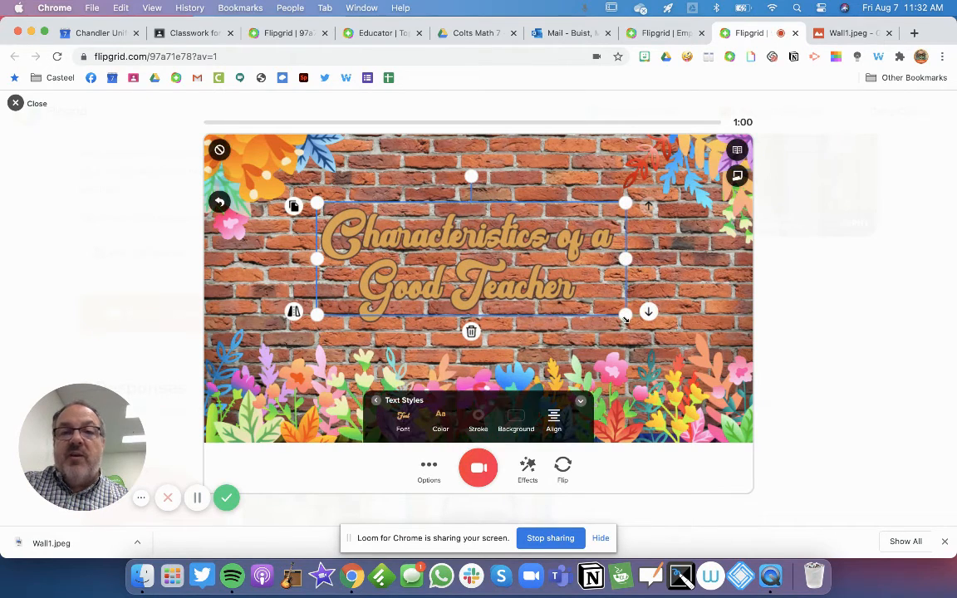
{"action": "left_click_drag", "start_coordinate": [559, 302], "coordinate": [529, 295]}
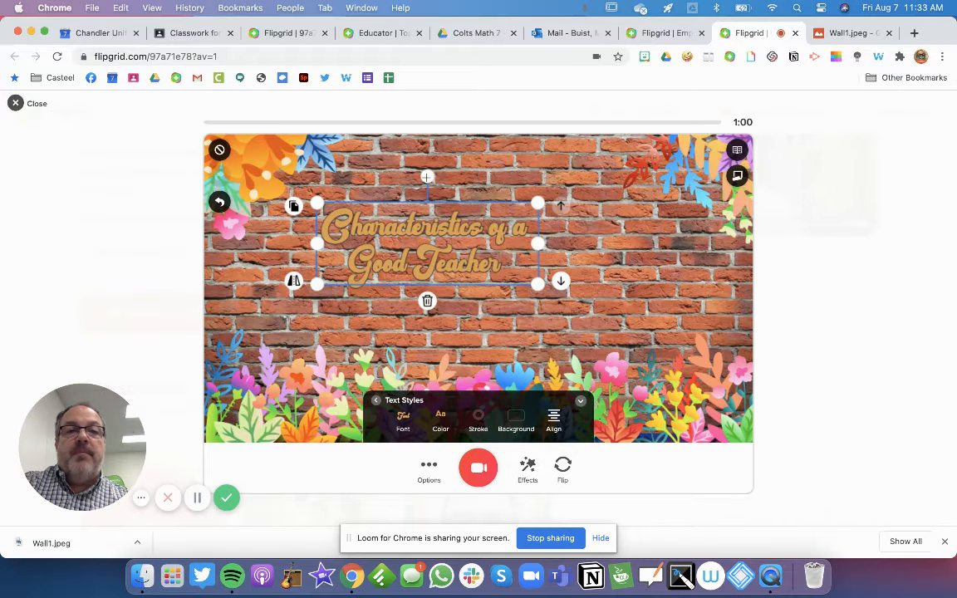
{"action": "left_click_drag", "start_coordinate": [427, 177], "coordinate": [404, 179]}
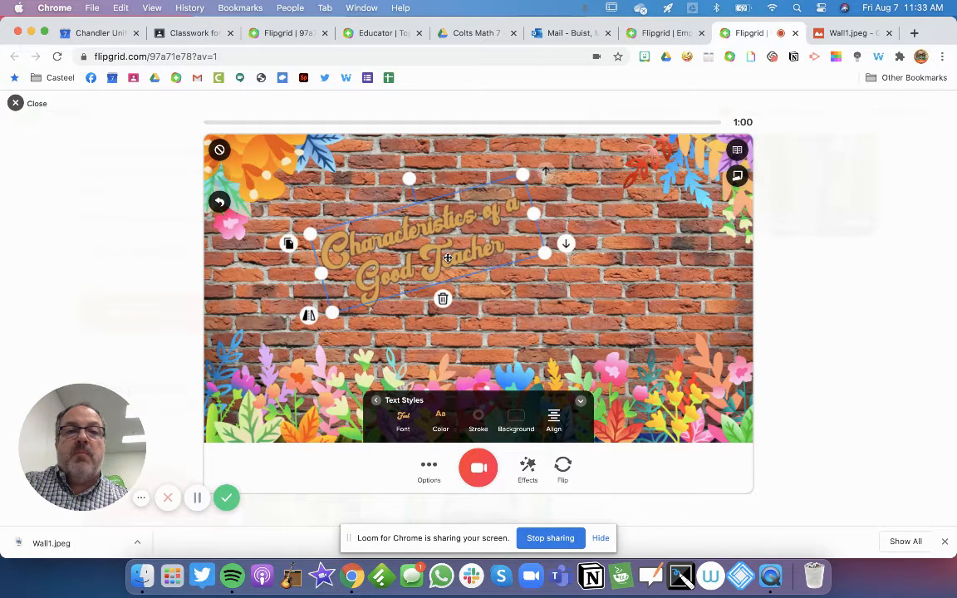
Try yellow, white and beige swatches, settling on light yellow for the title
{"action": "left_click", "coordinate": [443, 422]}
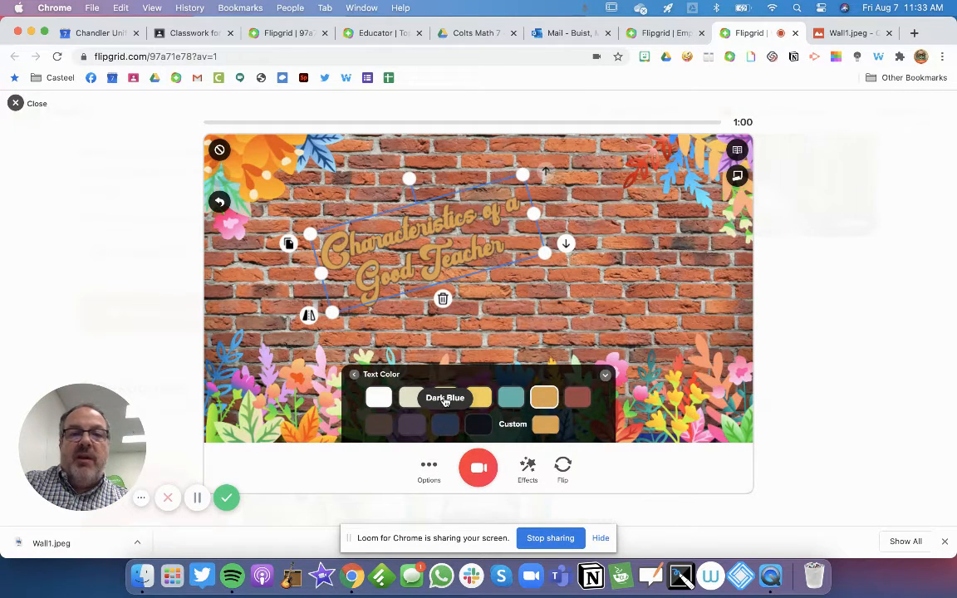
{"action": "left_click", "coordinate": [446, 399]}
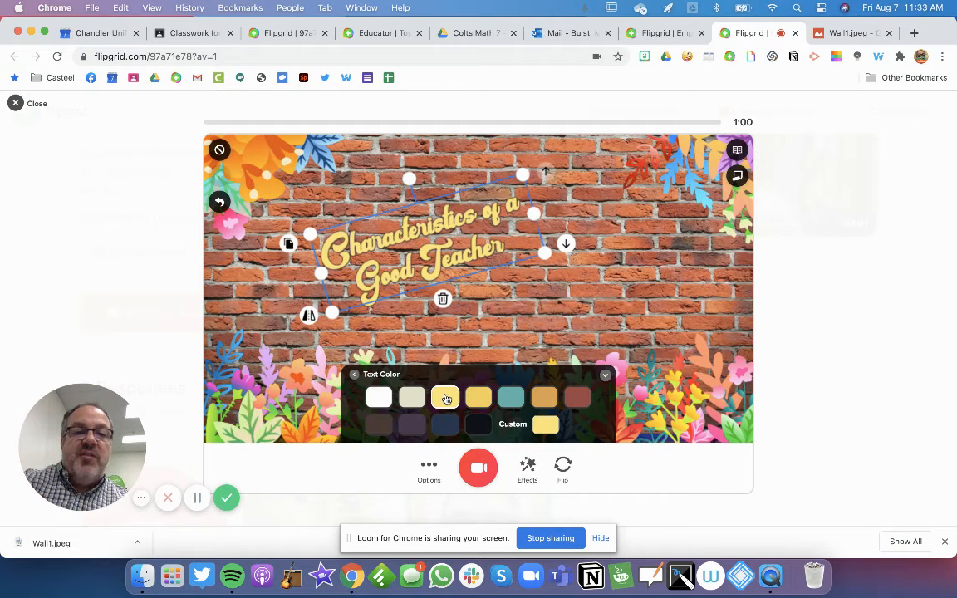
{"action": "left_click", "coordinate": [387, 402]}
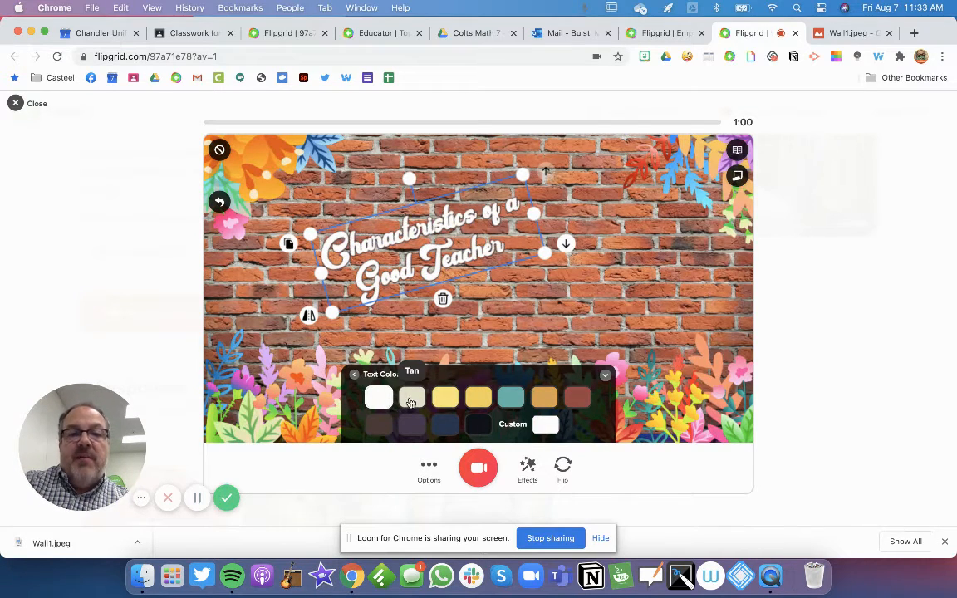
{"action": "left_click", "coordinate": [410, 397]}
{"action": "left_click", "coordinate": [447, 398]}
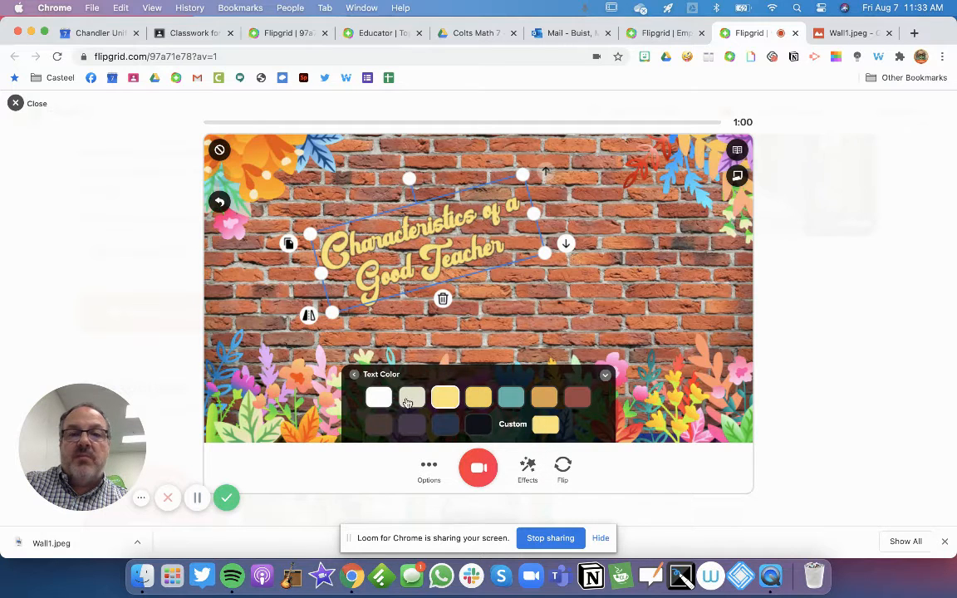
{"action": "left_click", "coordinate": [606, 376]}
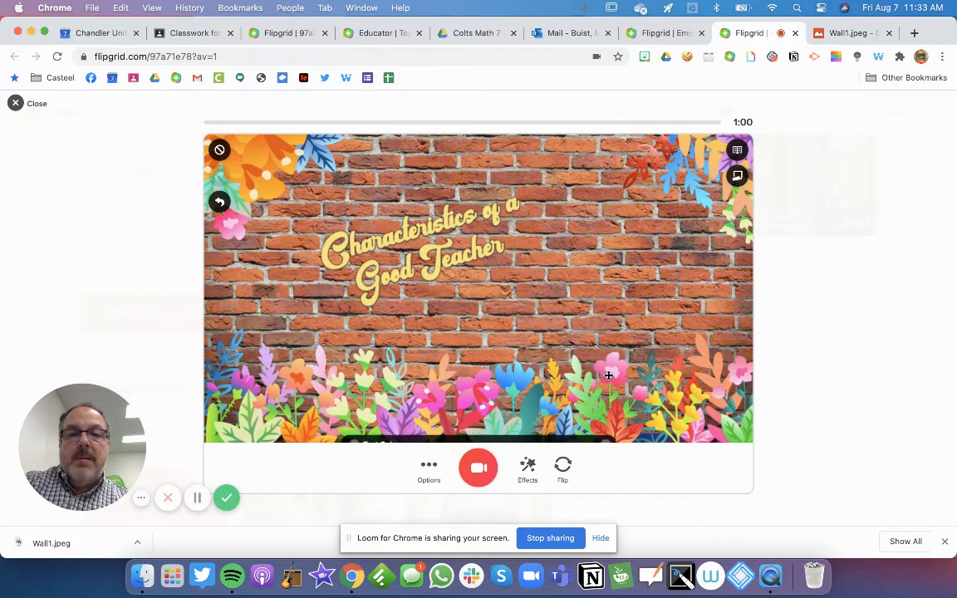
{"action": "left_click", "coordinate": [529, 467]}
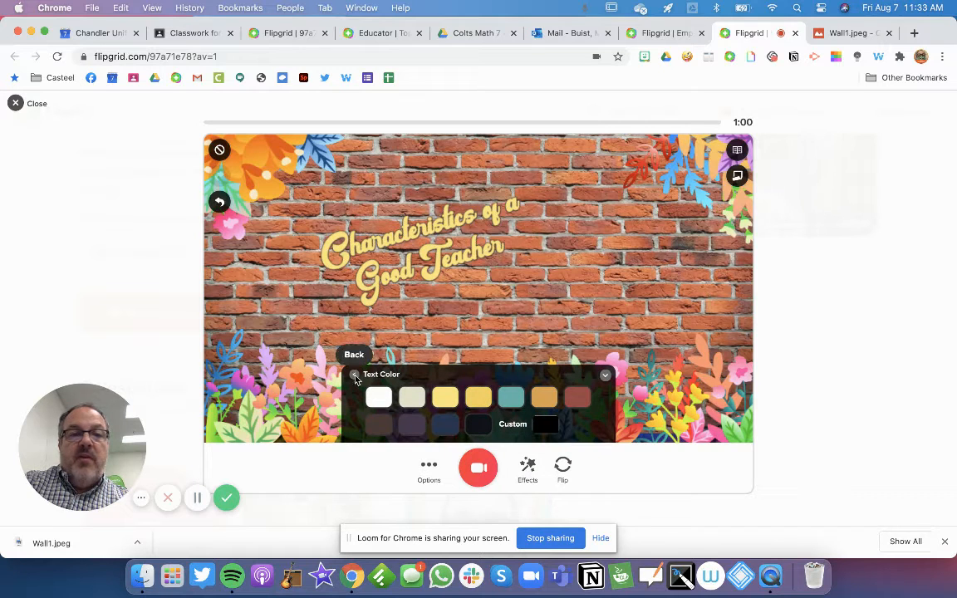
Review the title's Stroke and Background colours without applying any, then bring up the Emoji stickers
{"action": "left_click", "coordinate": [355, 378]}
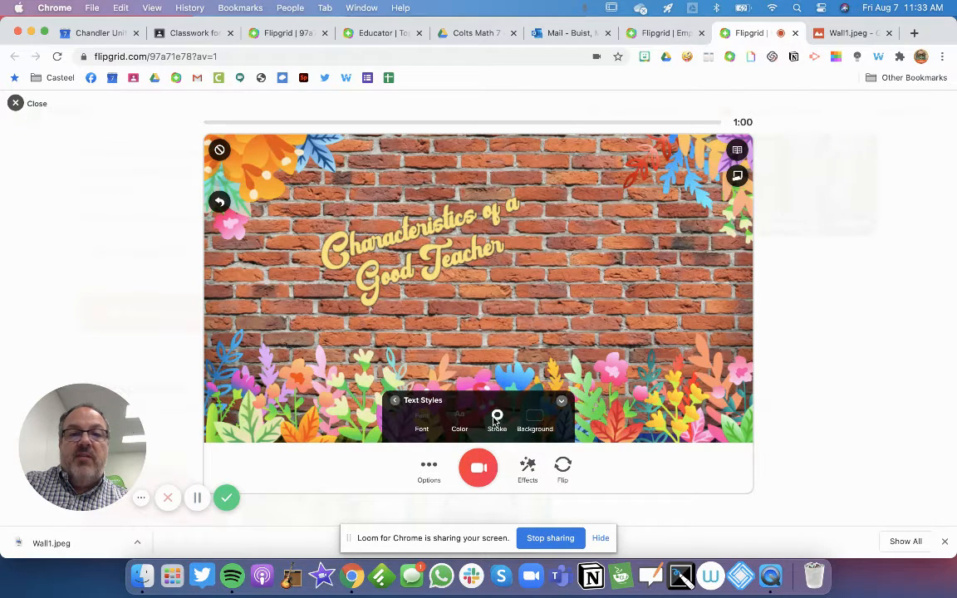
{"action": "left_click", "coordinate": [496, 420]}
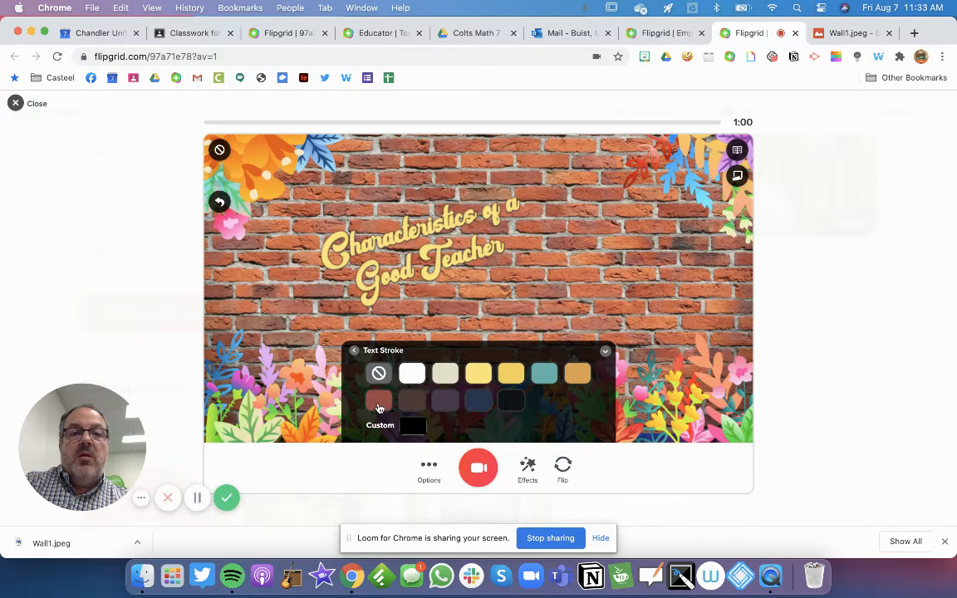
{"action": "left_click", "coordinate": [356, 351]}
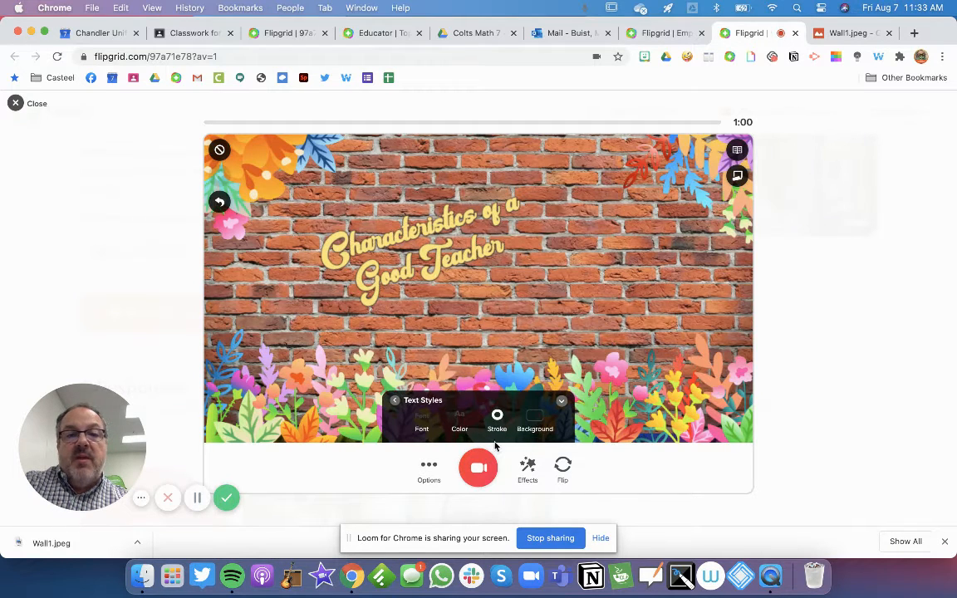
{"action": "left_click", "coordinate": [540, 422]}
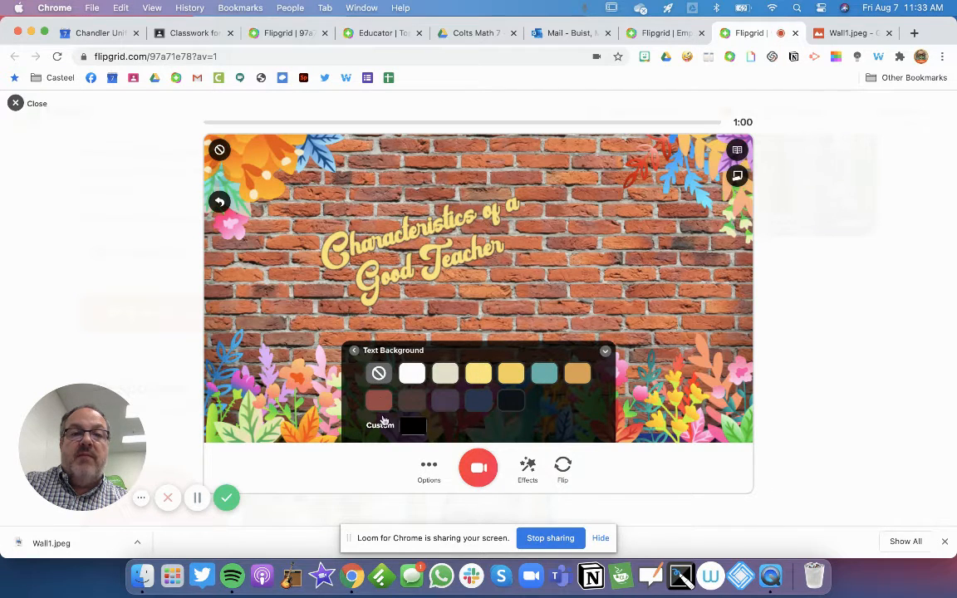
{"action": "left_click", "coordinate": [354, 350]}
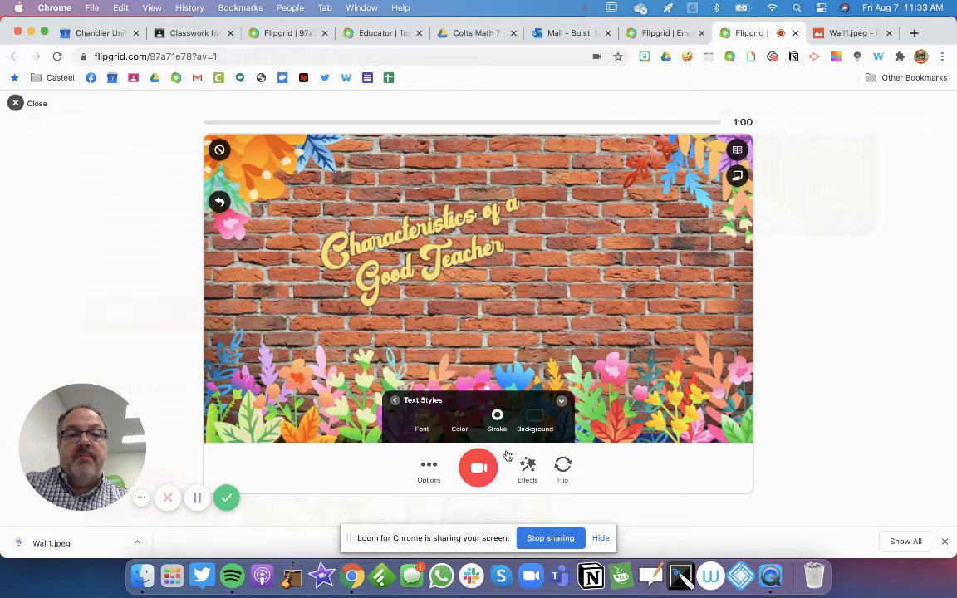
{"action": "left_click", "coordinate": [526, 467]}
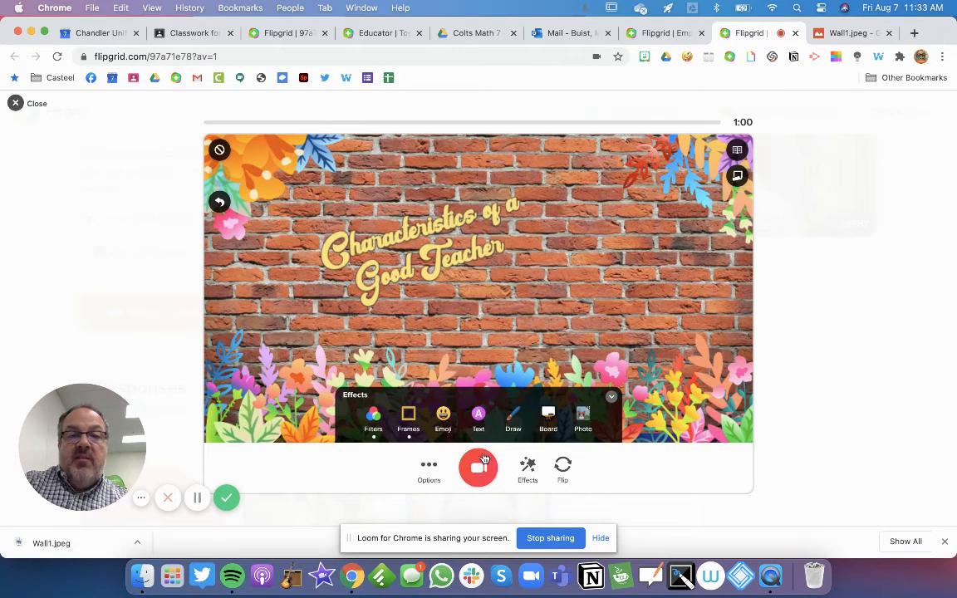
{"action": "left_click", "coordinate": [440, 417]}
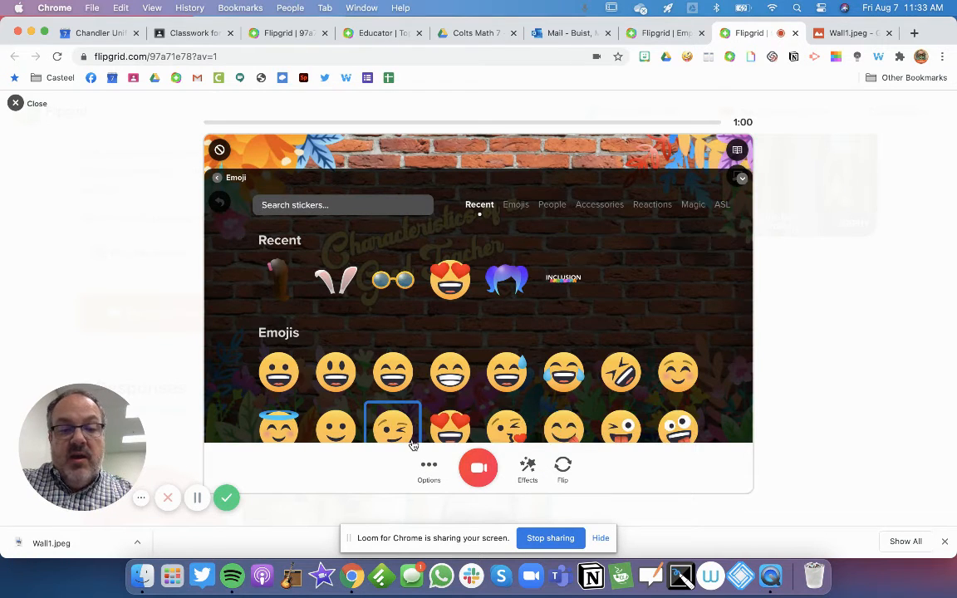
Add the 'listen' sticker, place it right of the title, tilt it clockwise and shrink it
{"action": "type", "text": "listen"}
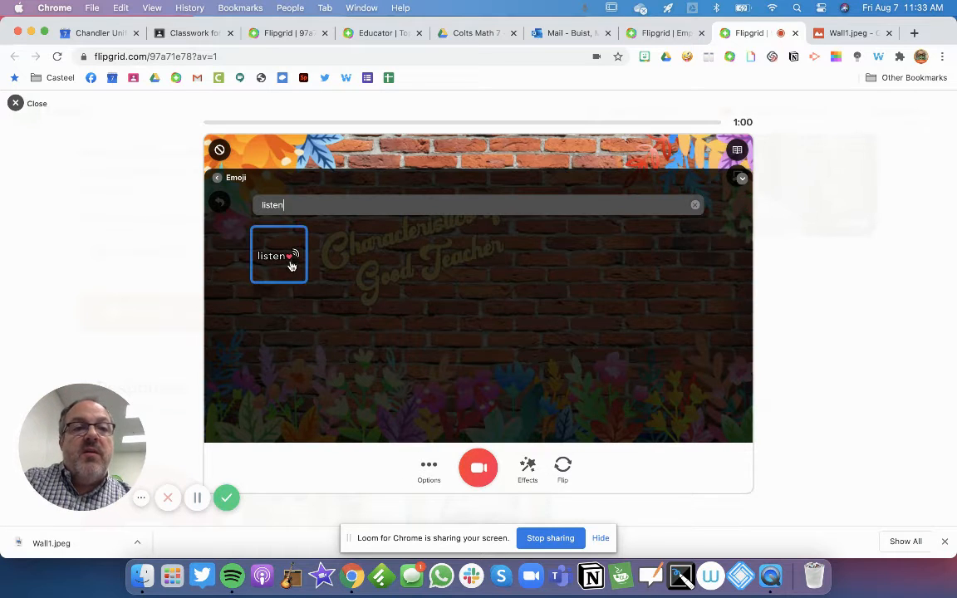
{"action": "left_click", "coordinate": [282, 256]}
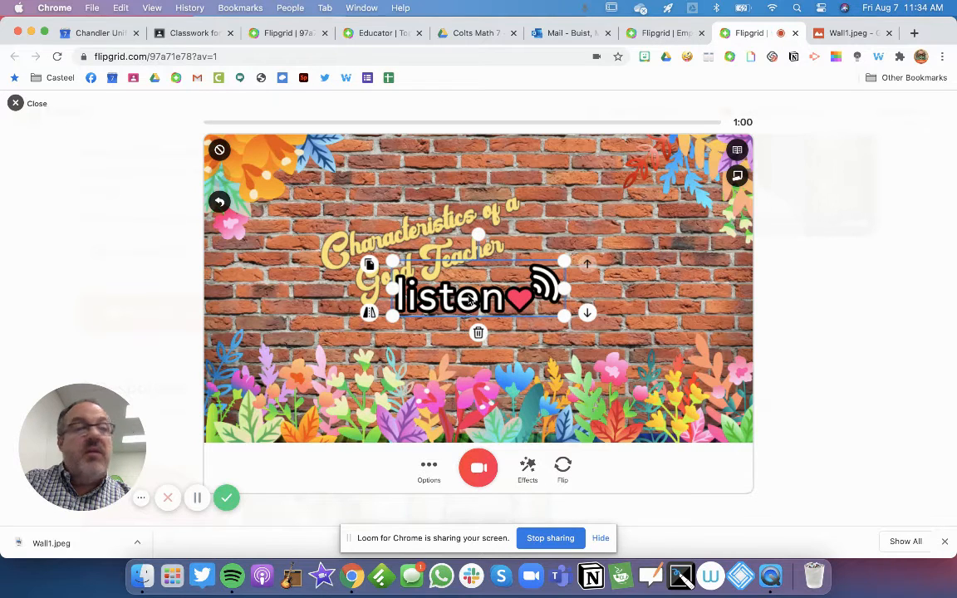
{"action": "left_click_drag", "start_coordinate": [469, 300], "coordinate": [650, 311]}
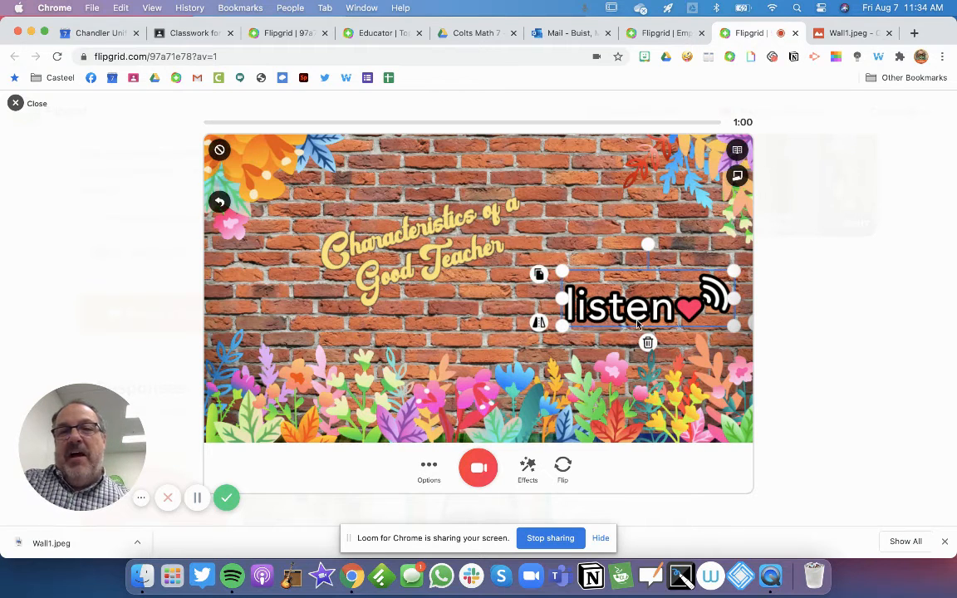
{"action": "left_click_drag", "start_coordinate": [648, 244], "coordinate": [677, 253]}
{"action": "left_click_drag", "start_coordinate": [581, 241], "coordinate": [598, 252]}
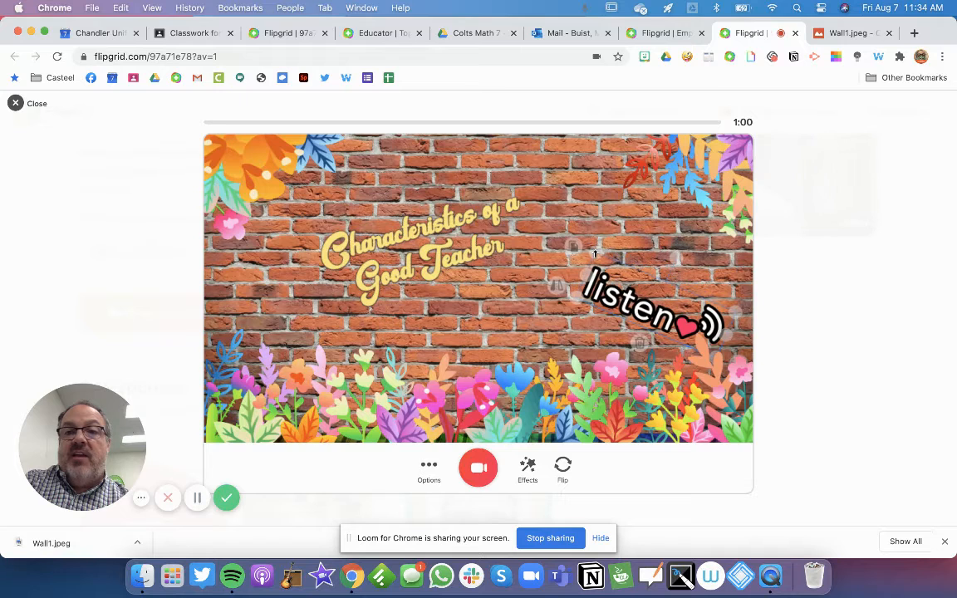
{"action": "left_click_drag", "start_coordinate": [610, 309], "coordinate": [616, 249]}
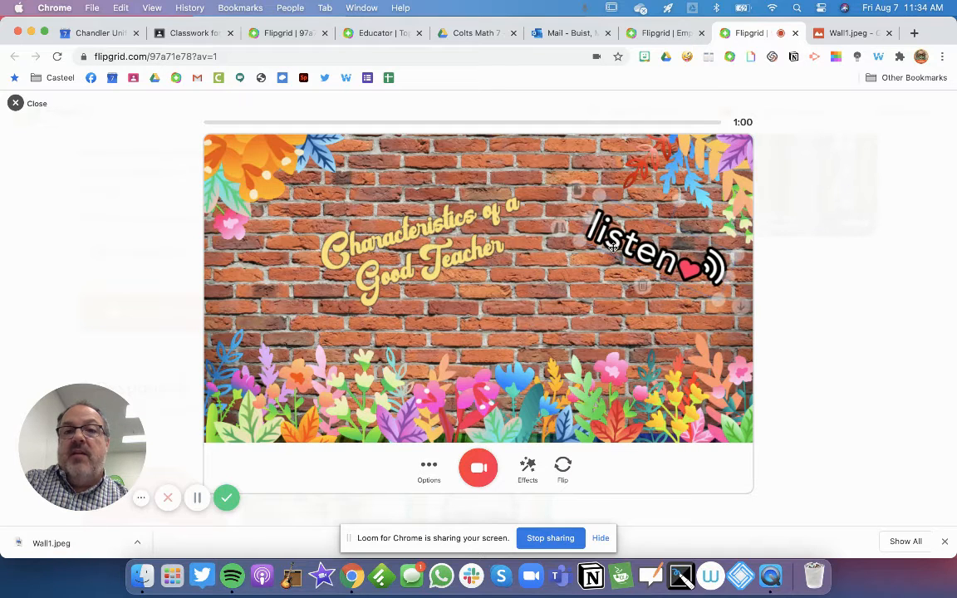
Start a custom photo sticker and browse to iCloud Drive for the image
{"action": "left_click", "coordinate": [529, 469]}
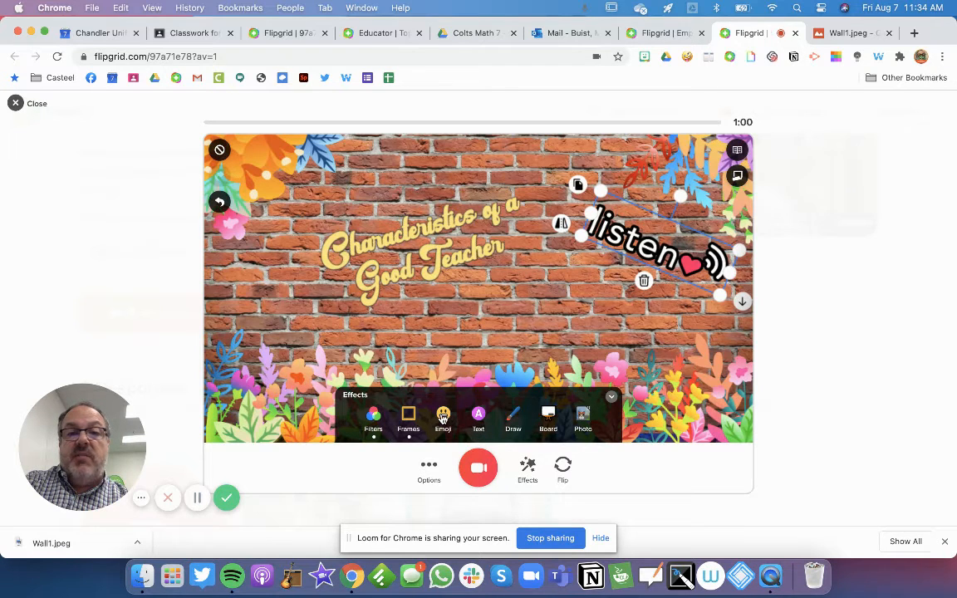
{"action": "left_click", "coordinate": [583, 423]}
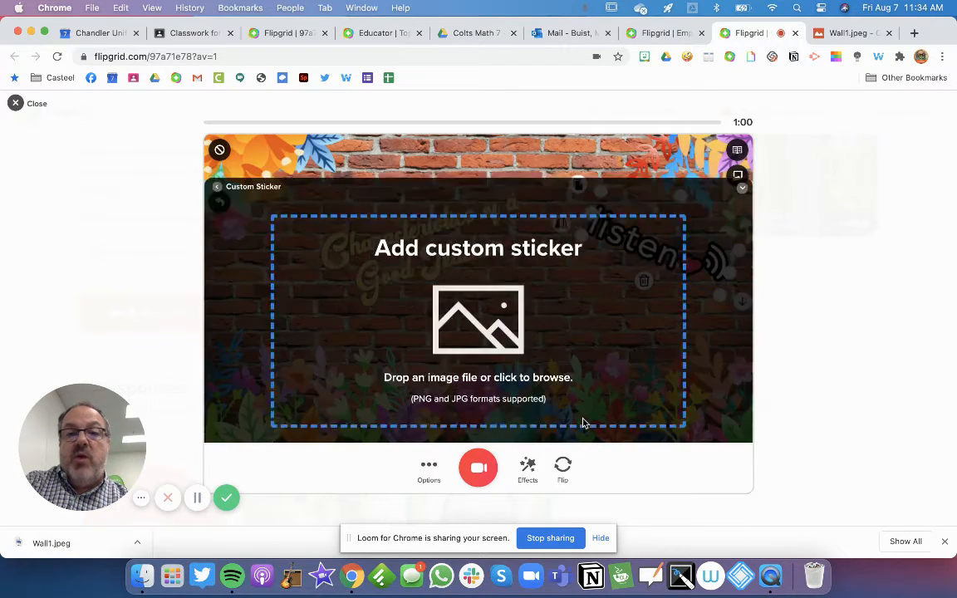
{"action": "left_click", "coordinate": [468, 340]}
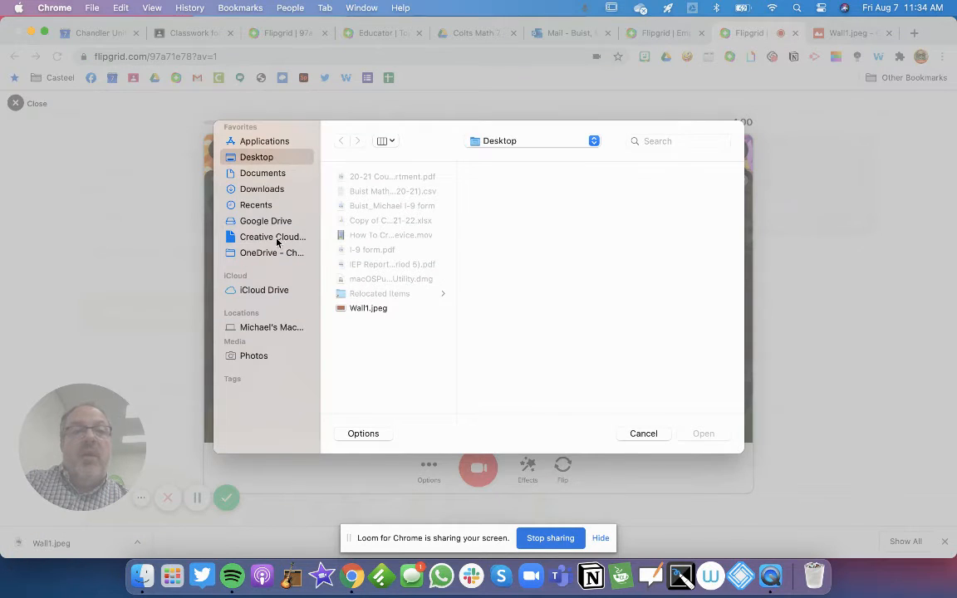
{"action": "left_click", "coordinate": [241, 291]}
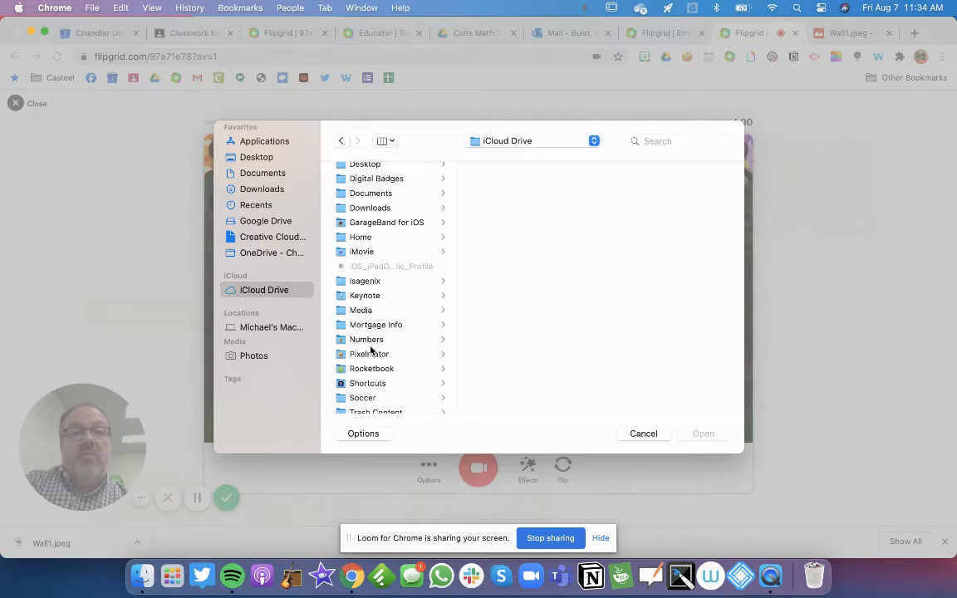
{"action": "scroll", "coordinate": [372, 366], "scroll_direction": "down", "scroll_amount": 3}
{"action": "scroll", "coordinate": [370, 324], "scroll_direction": "up", "scroll_amount": 3}
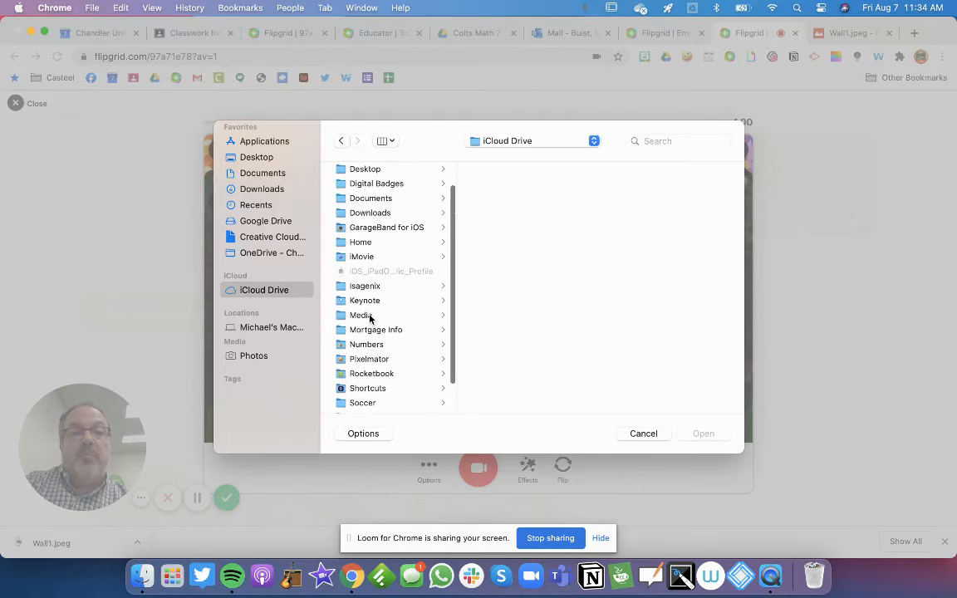
Pick the Mask Up circle PNG from Media > Social > brand folder as the sticker
{"action": "left_click", "coordinate": [369, 317]}
{"action": "left_click", "coordinate": [499, 224]}
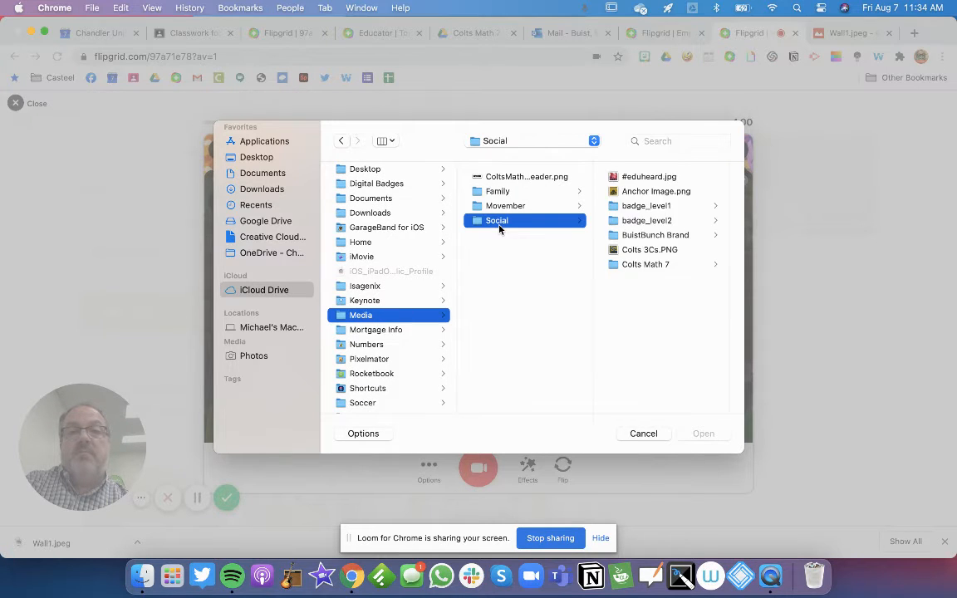
{"action": "left_click", "coordinate": [644, 236]}
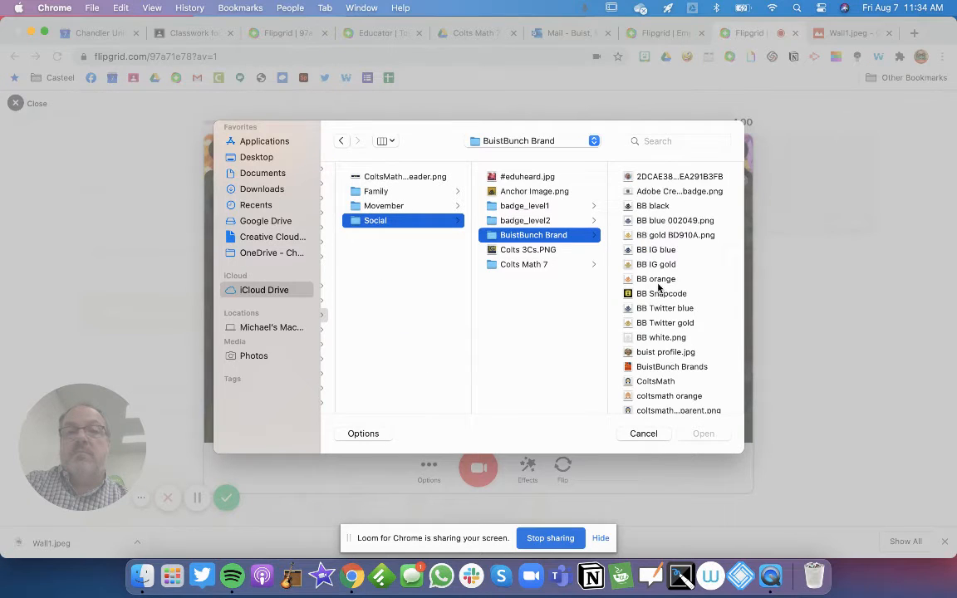
{"action": "scroll", "coordinate": [658, 286], "scroll_direction": "down", "scroll_amount": 5}
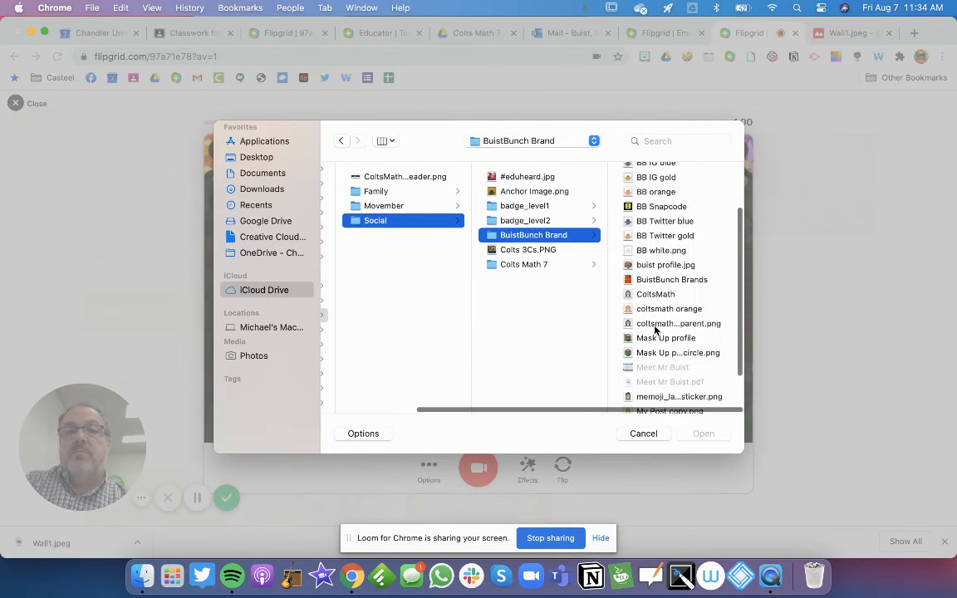
{"action": "scroll", "coordinate": [655, 330], "scroll_direction": "down", "scroll_amount": 2}
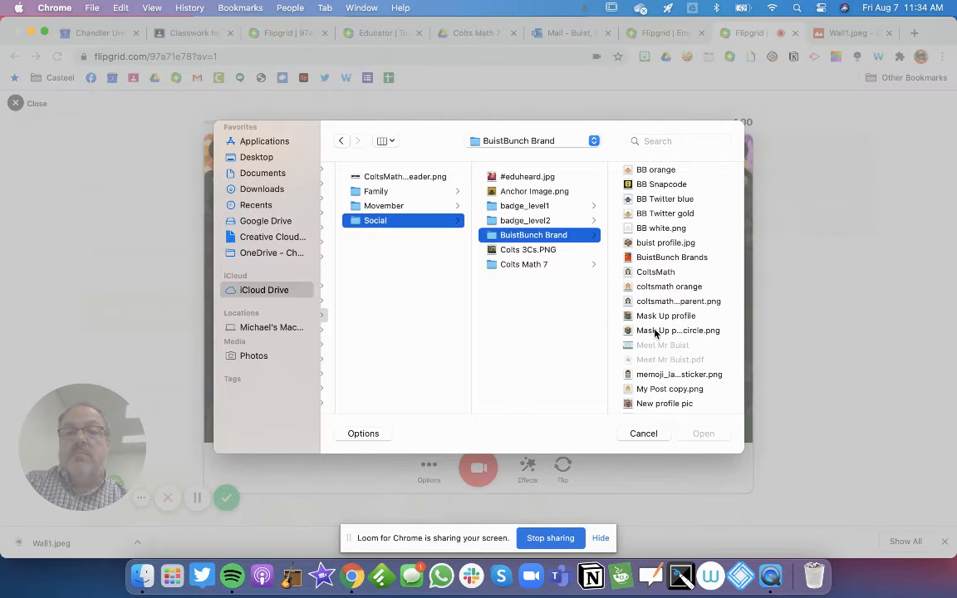
{"action": "left_click", "coordinate": [655, 331]}
{"action": "left_click", "coordinate": [706, 435]}
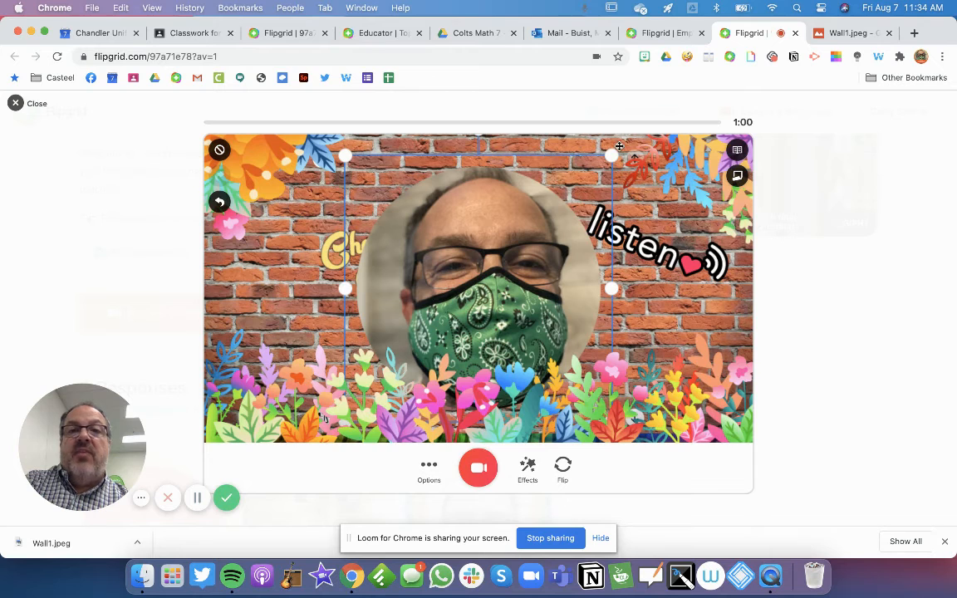
Shrink the circular photo sticker, place it at the left edge, and start recording
{"action": "left_click_drag", "start_coordinate": [612, 154], "coordinate": [513, 254]}
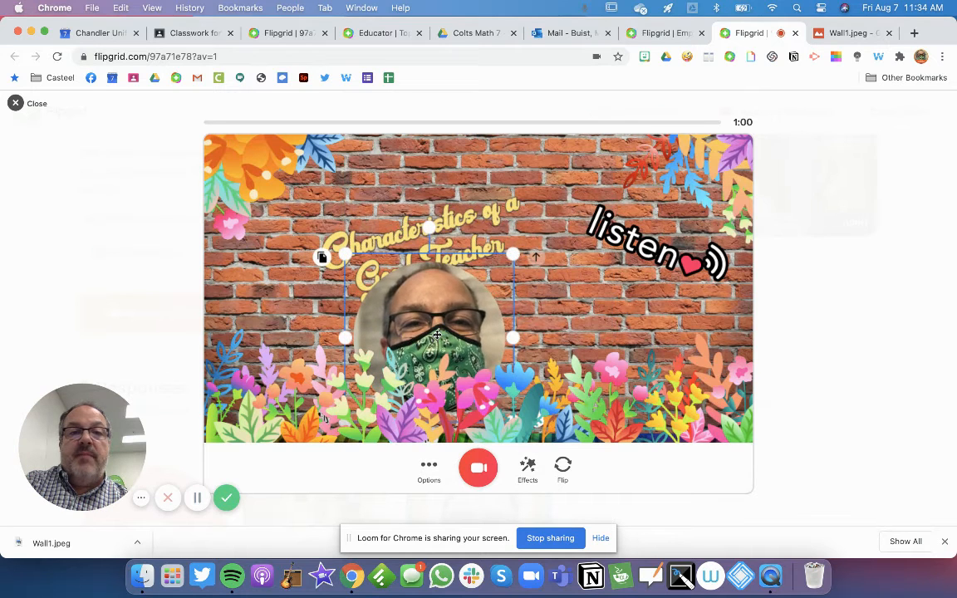
{"action": "left_click_drag", "start_coordinate": [361, 334], "coordinate": [281, 258]}
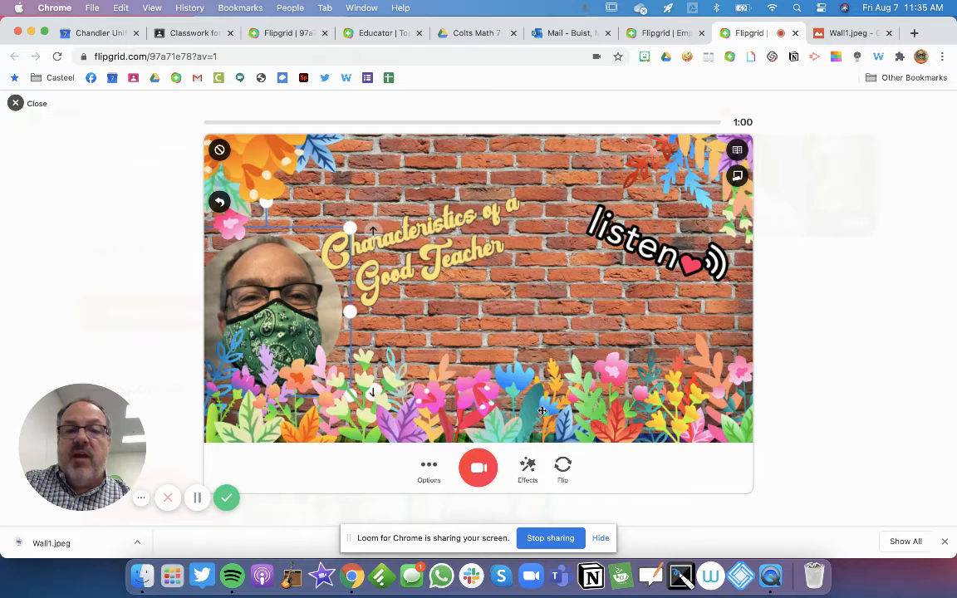
{"action": "left_click", "coordinate": [466, 478]}
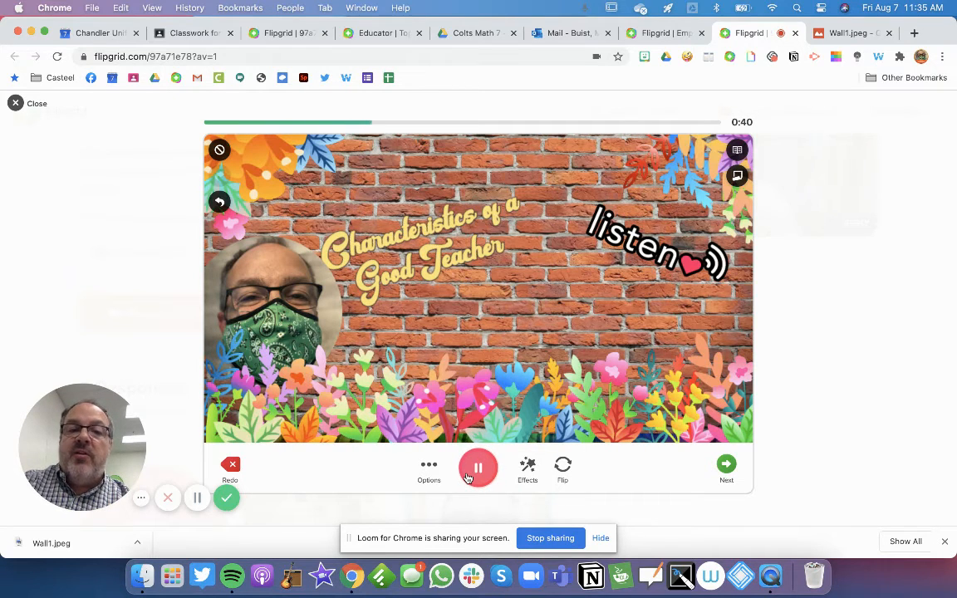
Pause the recording and advance to the Review step
{"action": "left_click", "coordinate": [478, 474]}
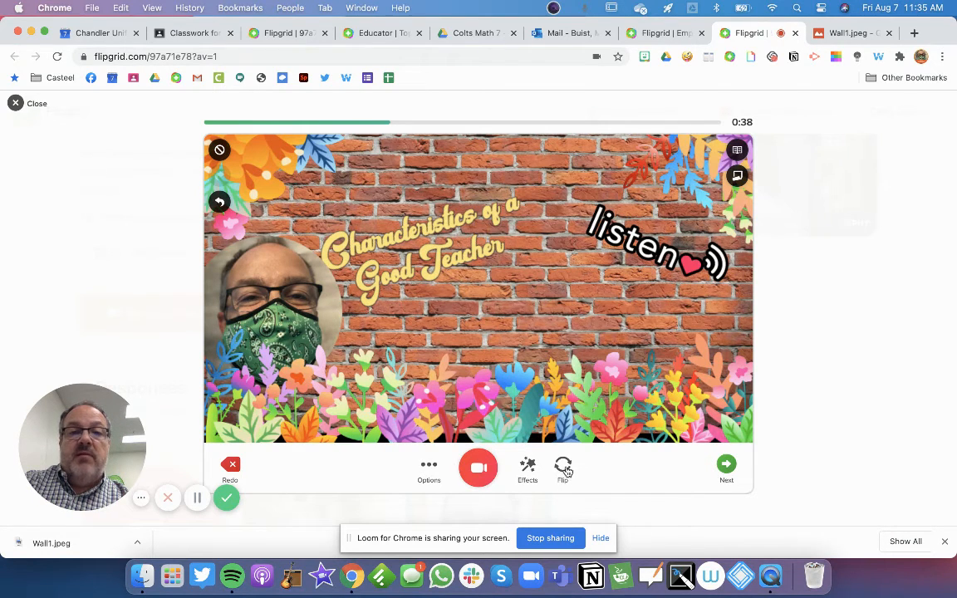
{"action": "left_click", "coordinate": [725, 467]}
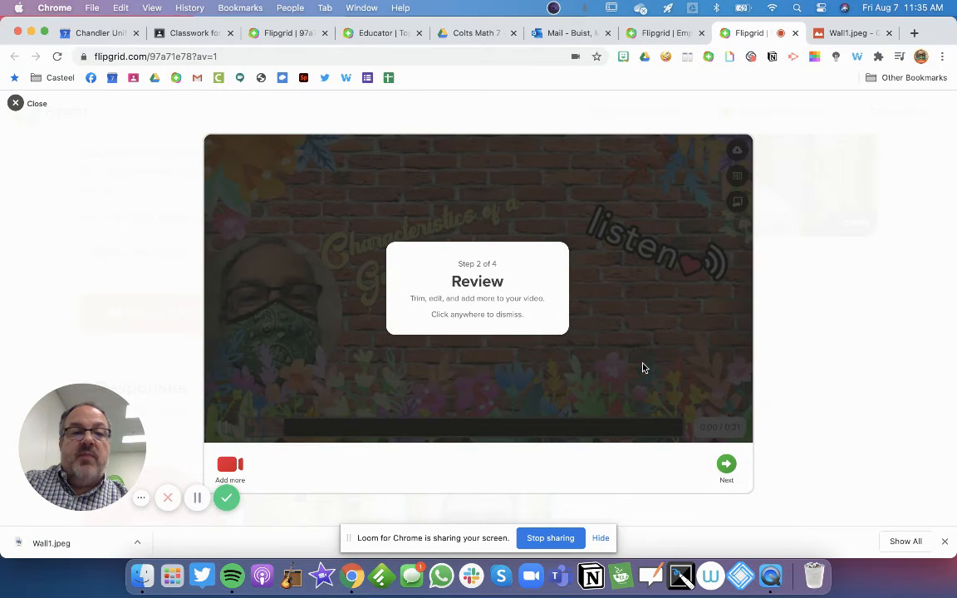
Dismiss the Review notice, watch the 21-second clip, and continue to the selfie step
{"action": "left_click", "coordinate": [594, 388]}
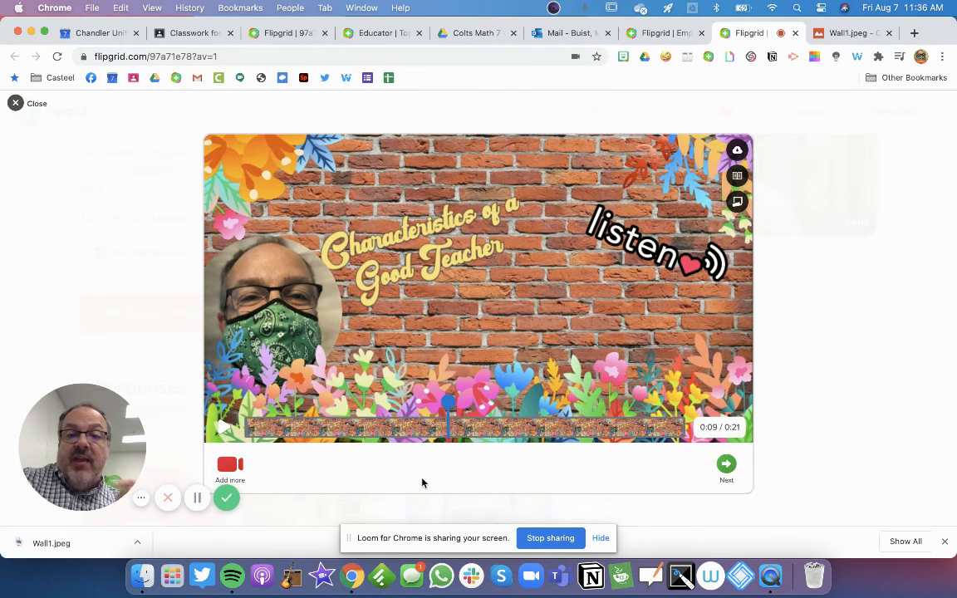
{"action": "left_click", "coordinate": [726, 466]}
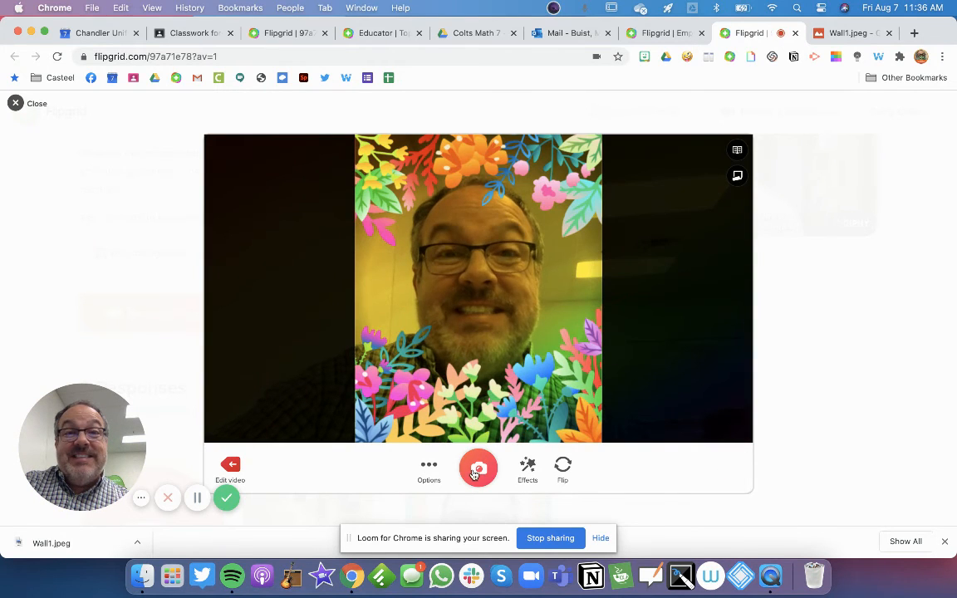
Apply the Black and White filter, capture the selfie, and continue to the submission form
{"action": "left_click", "coordinate": [531, 472]}
{"action": "left_click", "coordinate": [378, 415]}
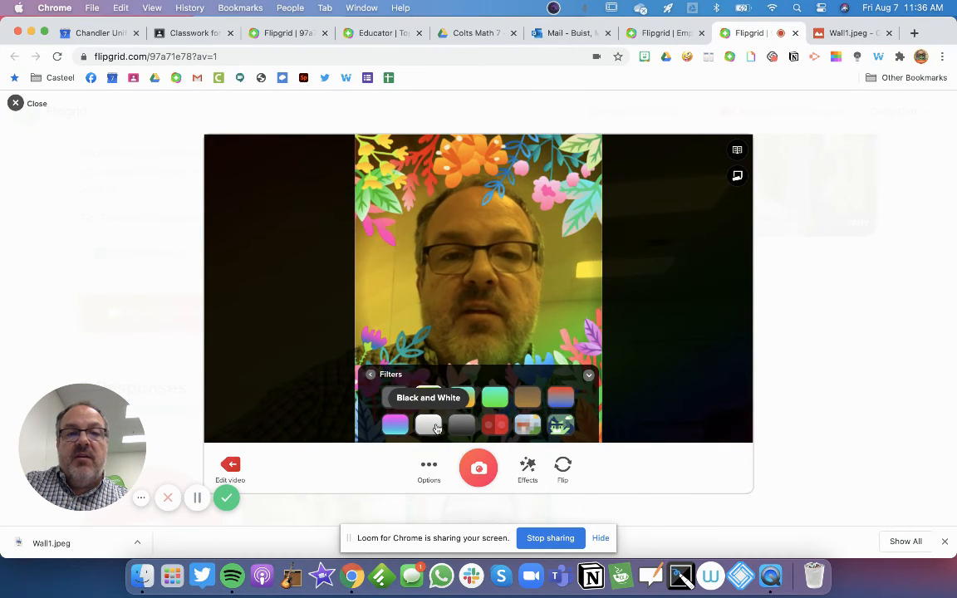
{"action": "left_click", "coordinate": [430, 425]}
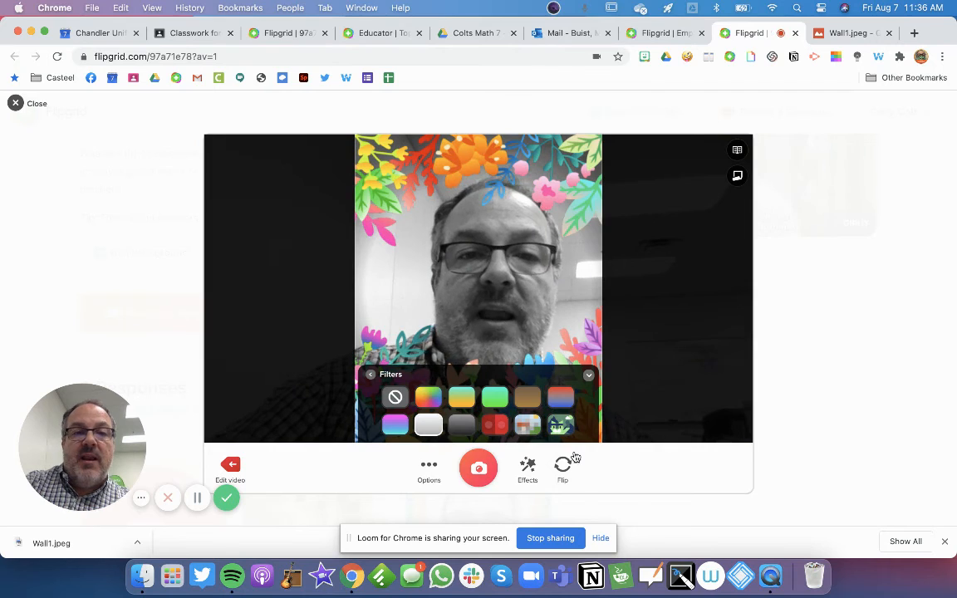
{"action": "left_click", "coordinate": [478, 470]}
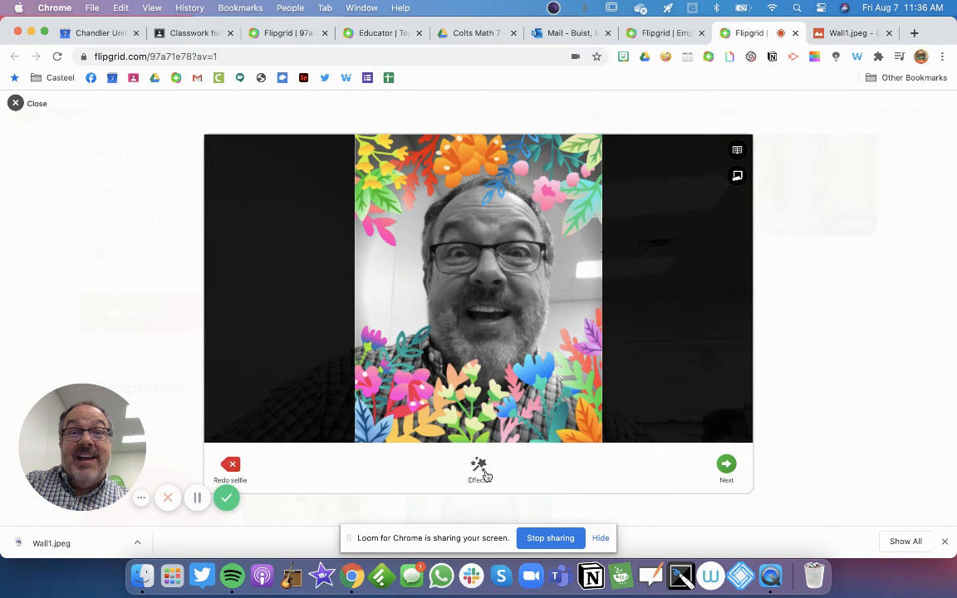
{"action": "left_click", "coordinate": [726, 470]}
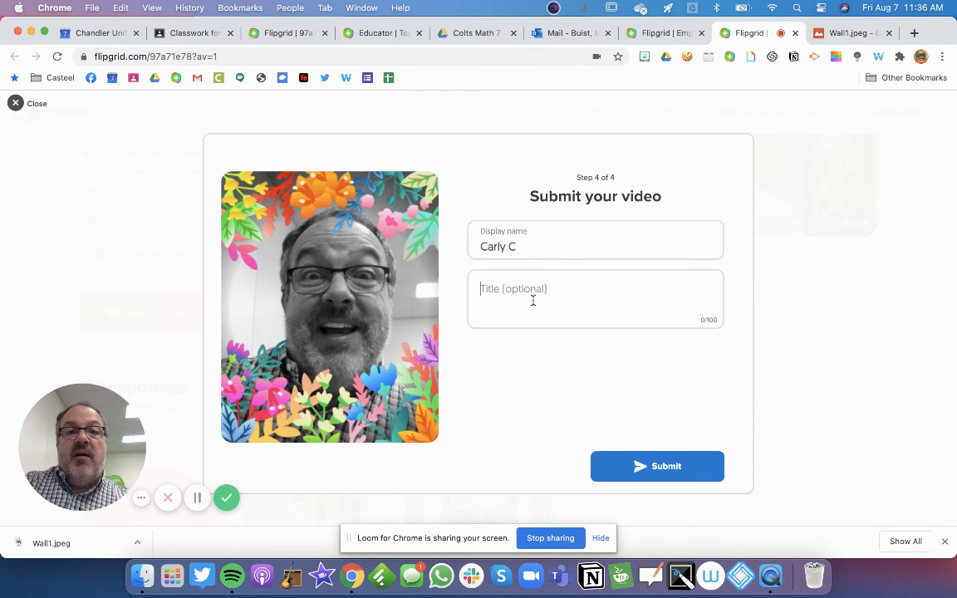
Title the video 'Characteristics of a Good Teacher', fixing the typo, and submit it
{"action": "type", "text": "Characterist"}
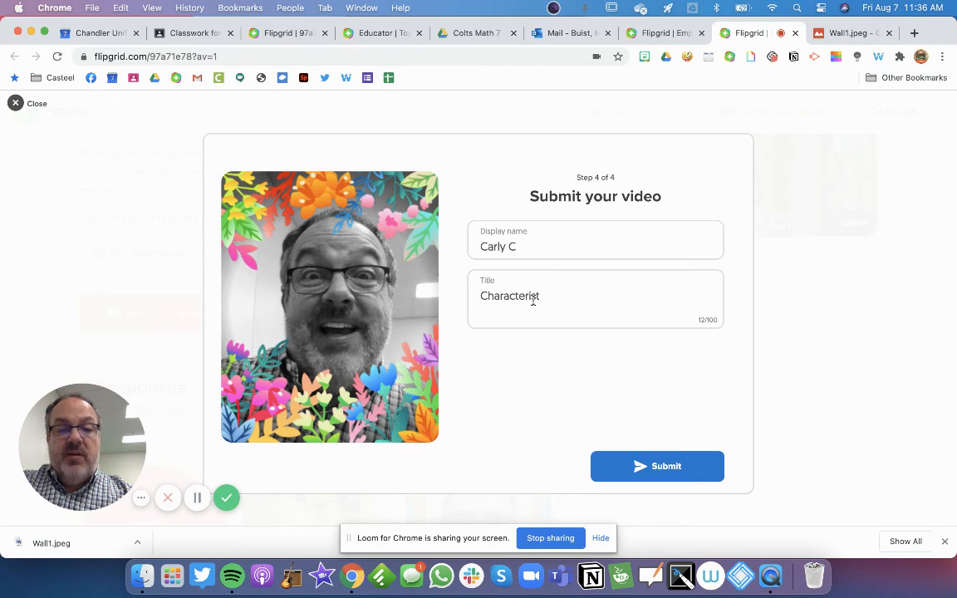
{"action": "type", "text": "ics of a "}
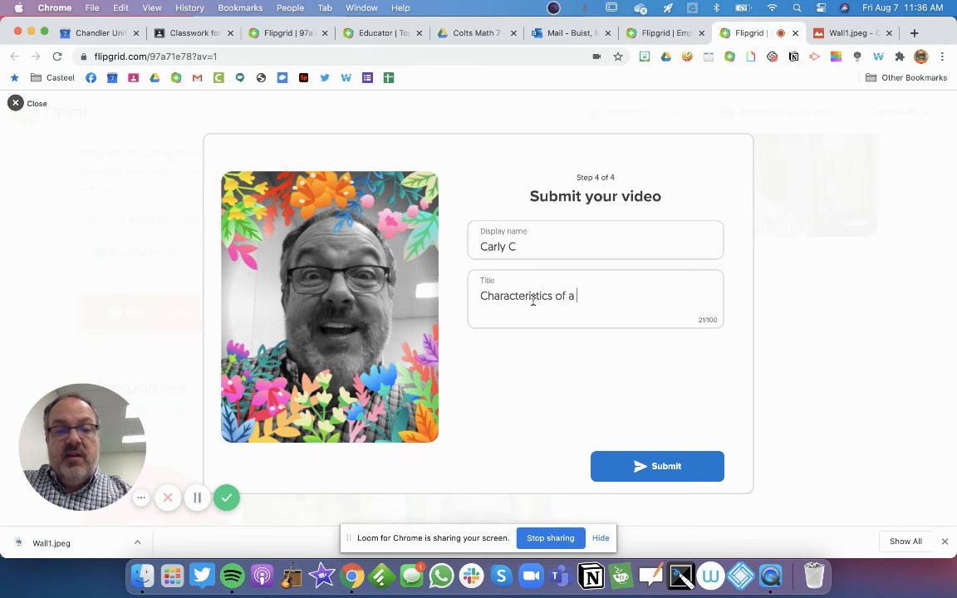
{"action": "type", "text": "Good Teracher"}
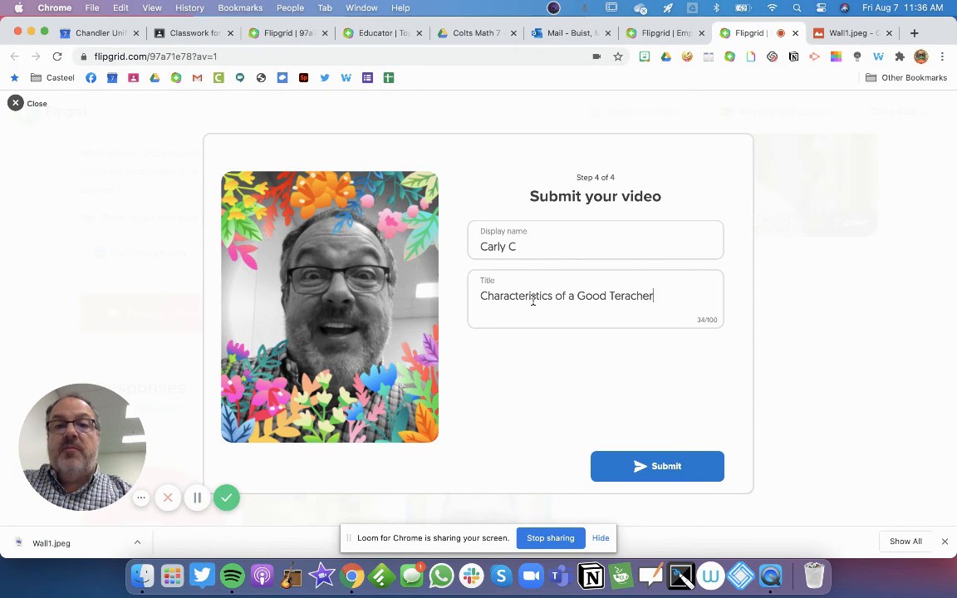
{"action": "type", "text": "\\\\\\"}
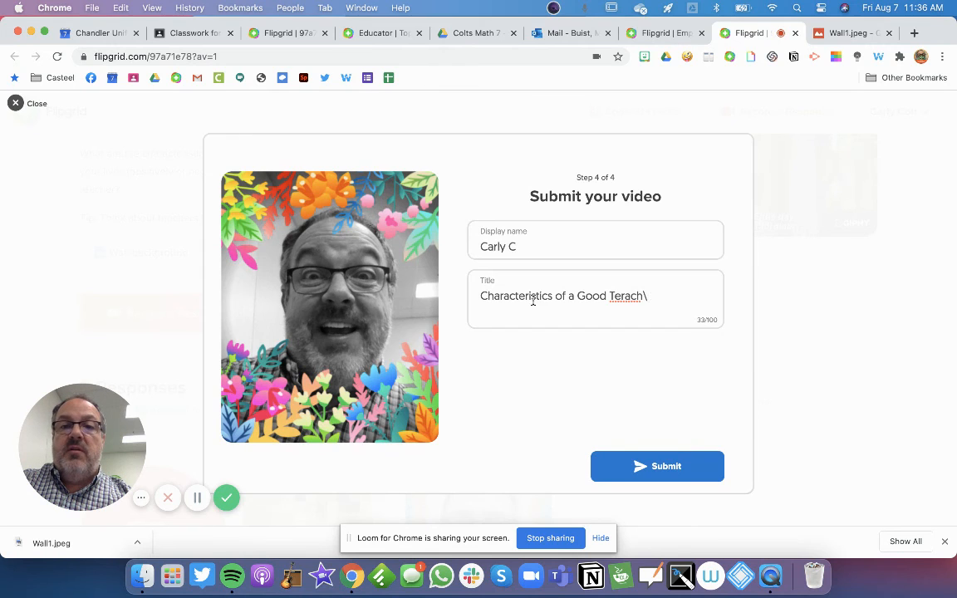
{"action": "key", "text": "BackSpace"}
{"action": "key", "text": "BackSpace"}
{"action": "key", "text": "BackSpace"}
{"action": "type", "text": "cher"}
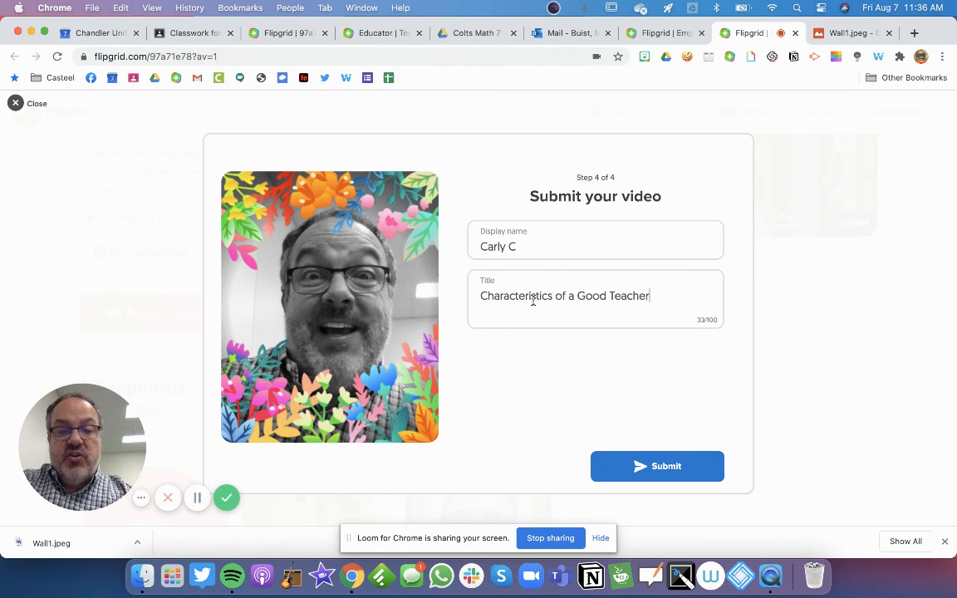
{"action": "left_click", "coordinate": [649, 467]}
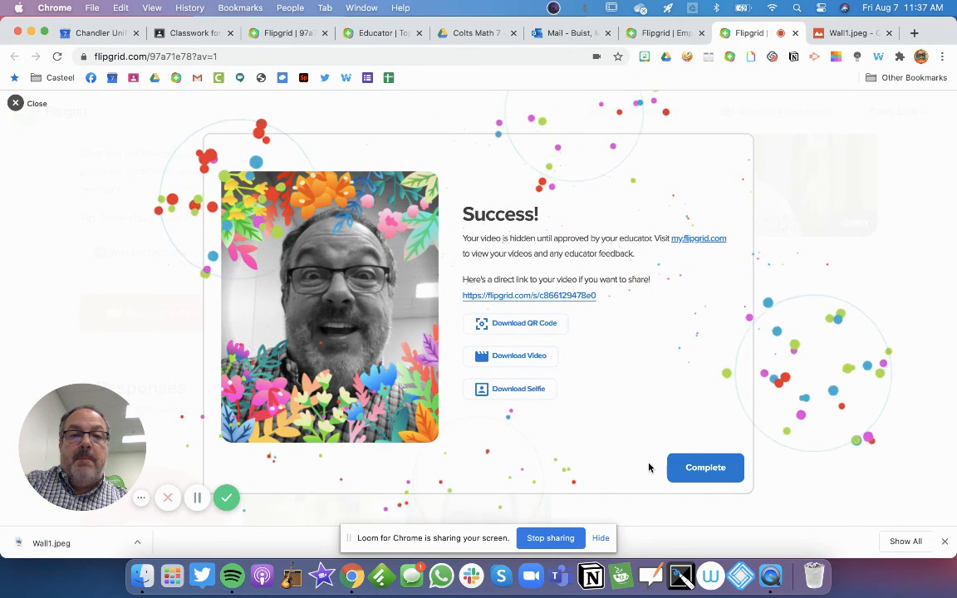